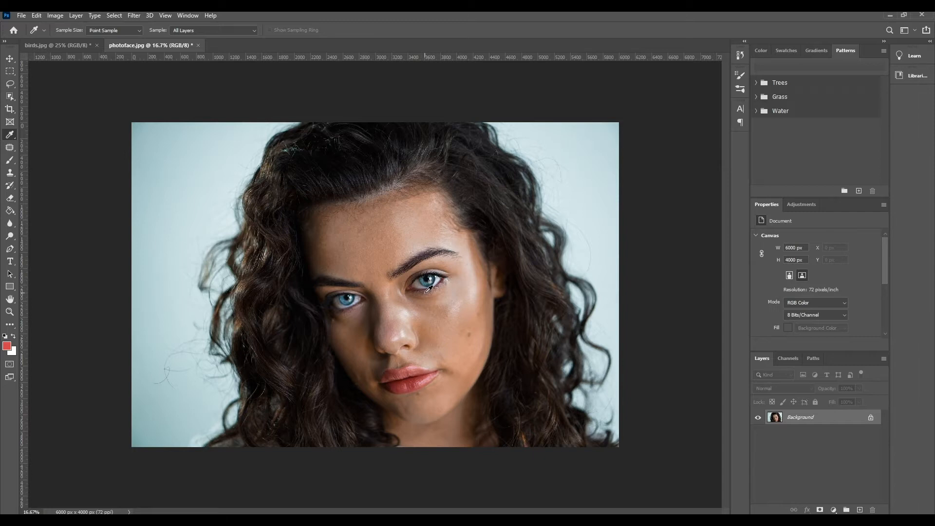
Step: Duplicate the Background layer of the portrait and name the copy "eyes"
left_click(10, 311)
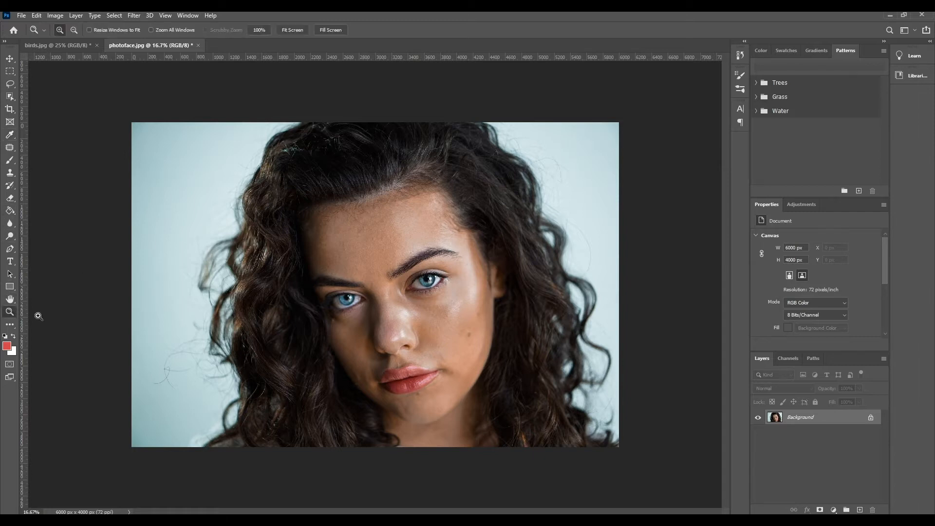
left_click(419, 310)
left_click(420, 302)
left_click(421, 295)
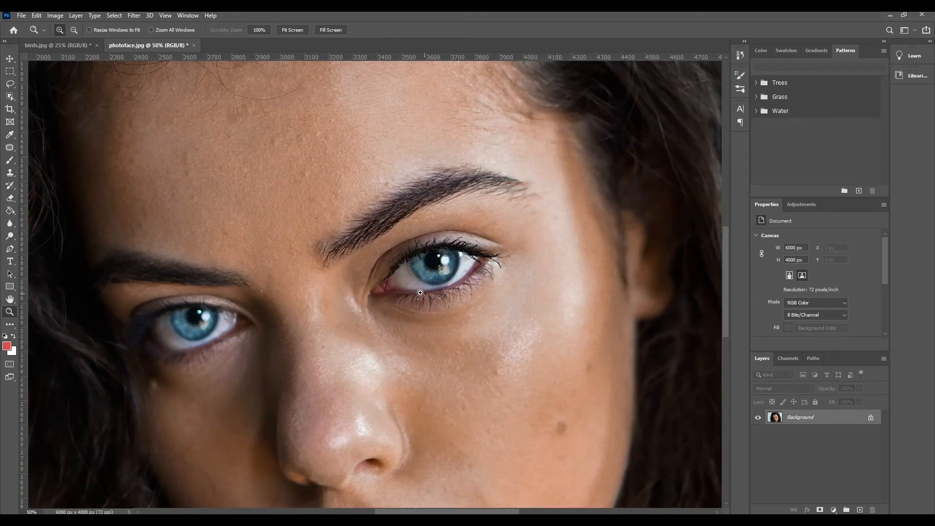
left_click(229, 314)
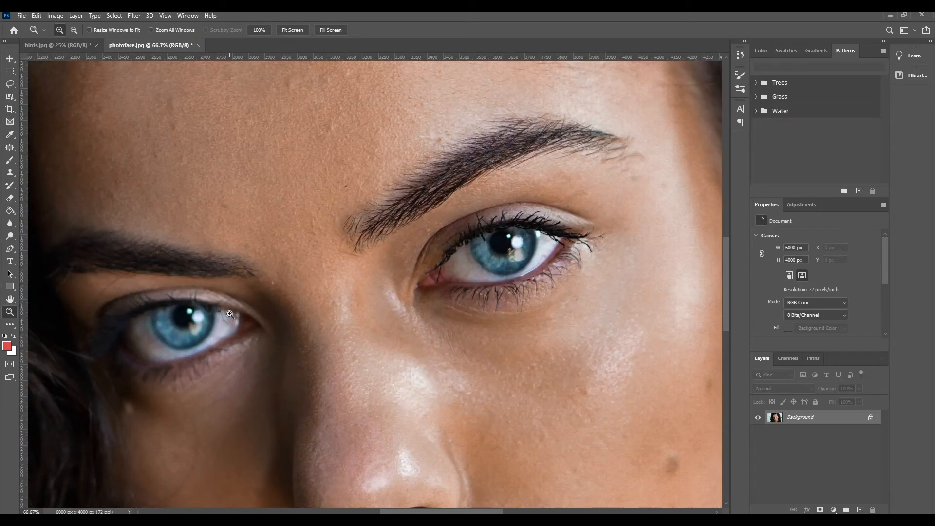
left_click(229, 315)
left_click(349, 327, "alt")
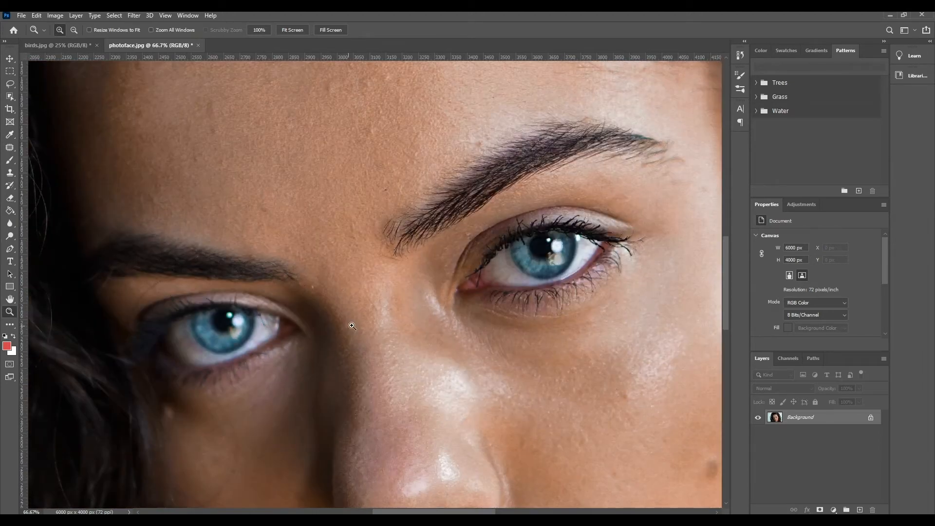
left_click_drag(776, 421, 861, 510)
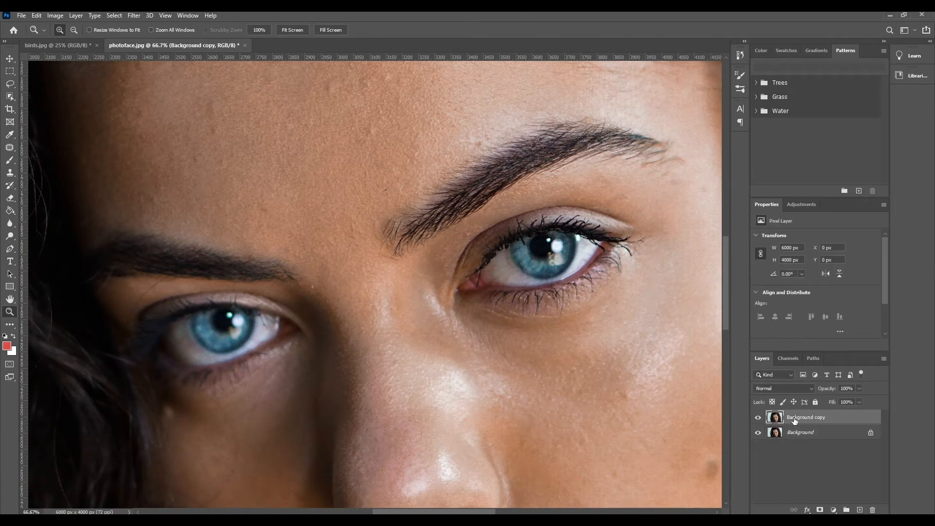
double_click(795, 419)
type("eyes")
key("Return")
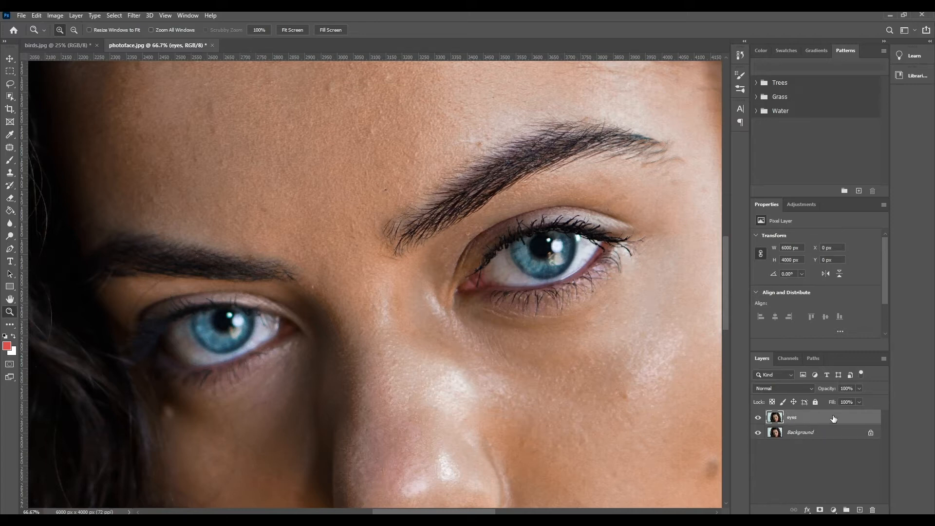
Step: Trace a closed Pen tool path around the iris of the eye on the image's left side
left_click(10, 83)
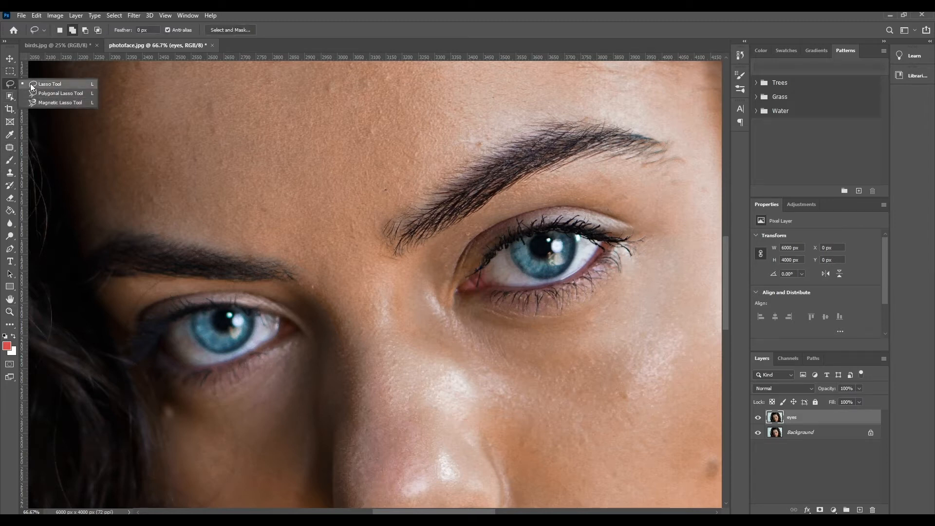
left_click(31, 94)
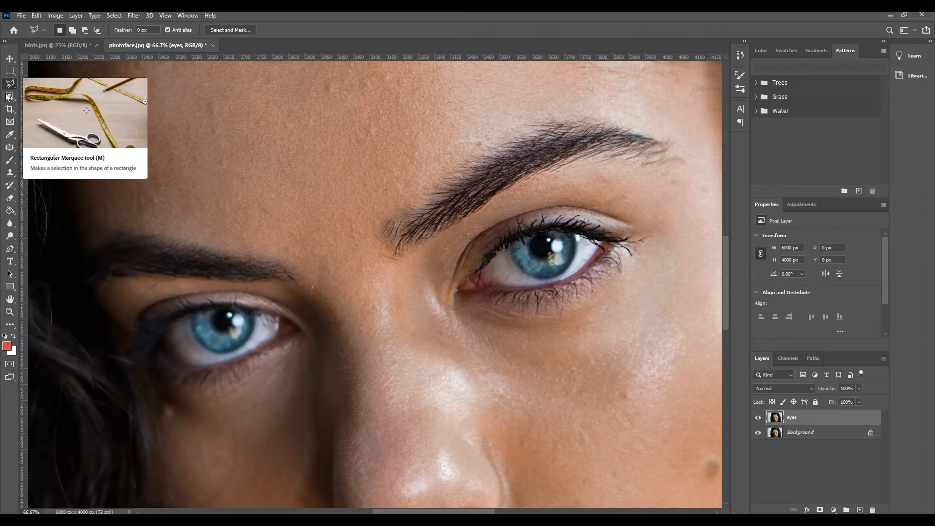
left_click(10, 249)
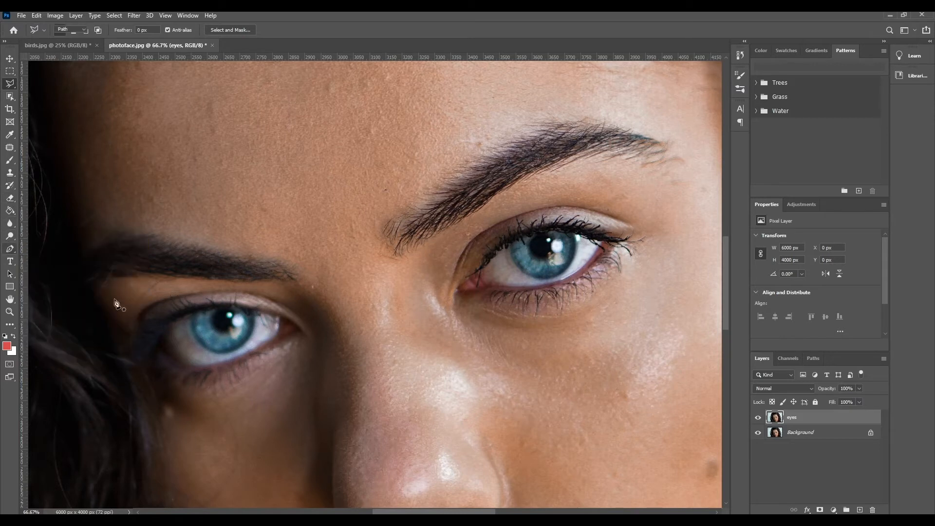
left_click(192, 316)
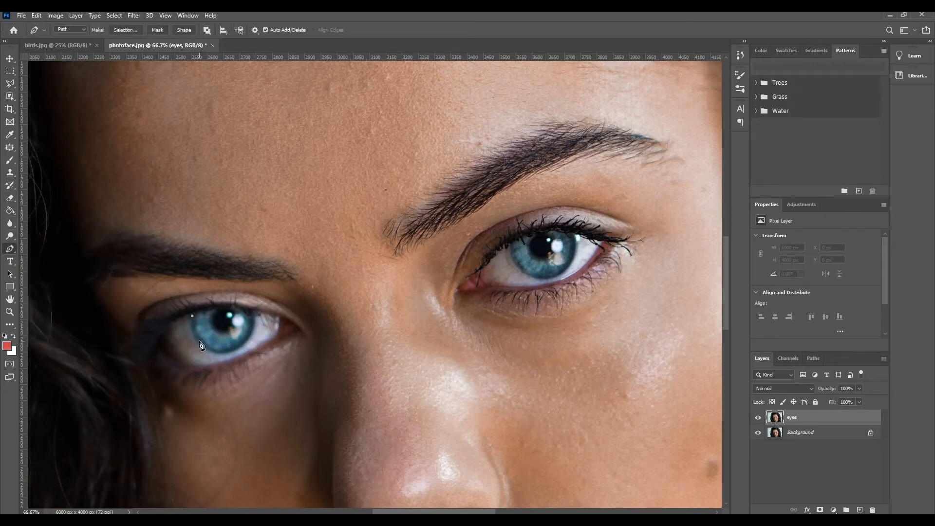
left_click_drag(214, 354, 213, 358)
left_click_drag(229, 352, 254, 315)
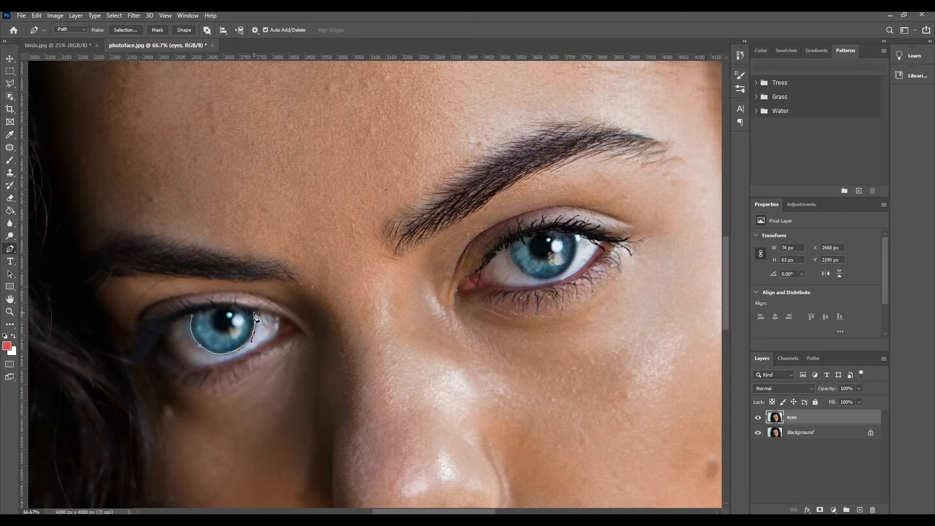
left_click(254, 313)
left_click_drag(193, 316, 172, 346)
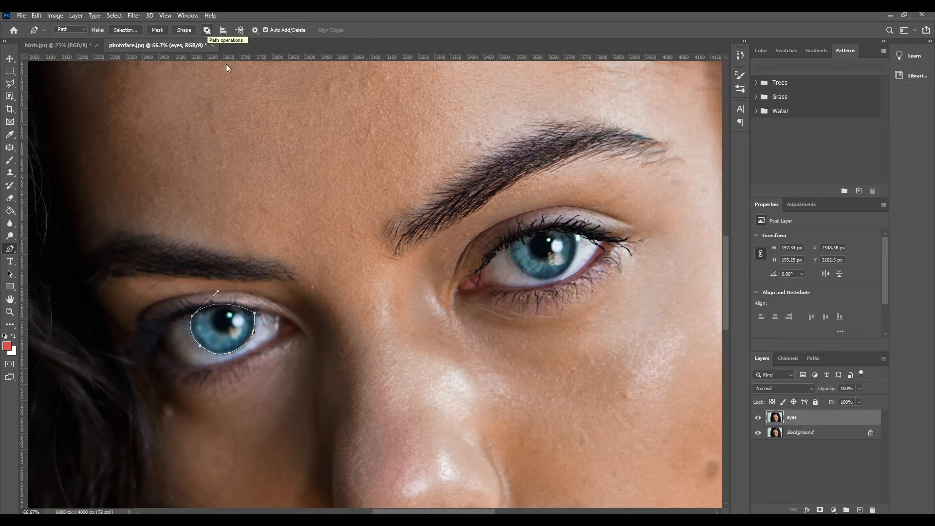
Step: Trace a second closed Pen tool path around the iris of the eye on the image's right side
left_click(512, 244)
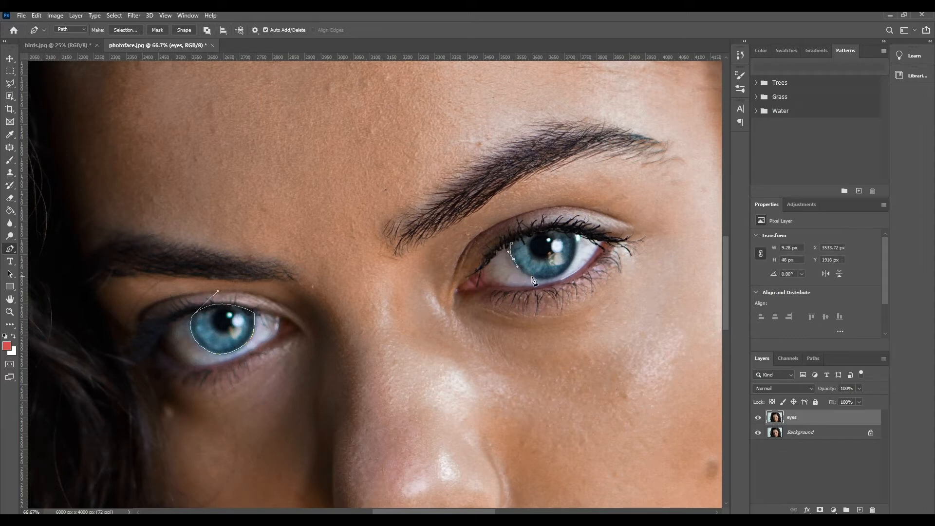
left_click_drag(532, 277, 575, 236)
left_click_drag(513, 243, 488, 266)
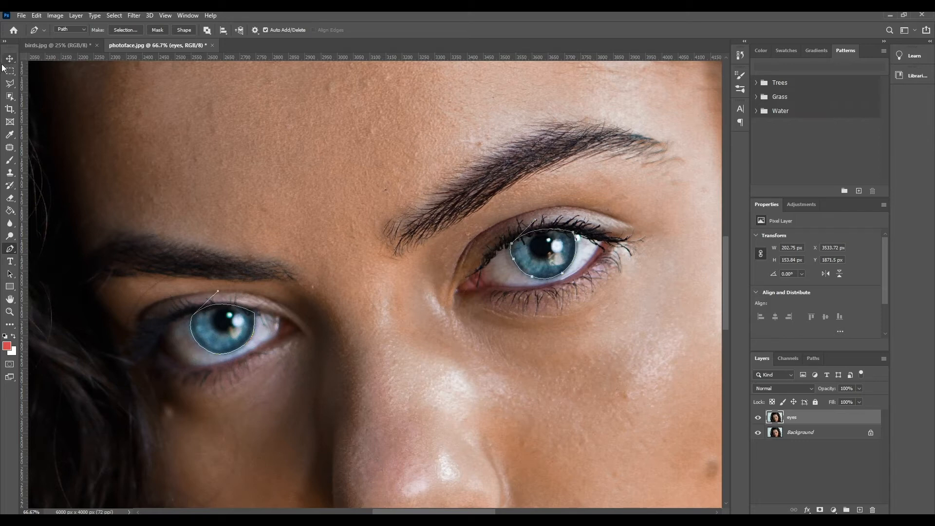
Step: Load the work path of both irises as a selection and add it as a layer mask on the eyes layer
key("v")
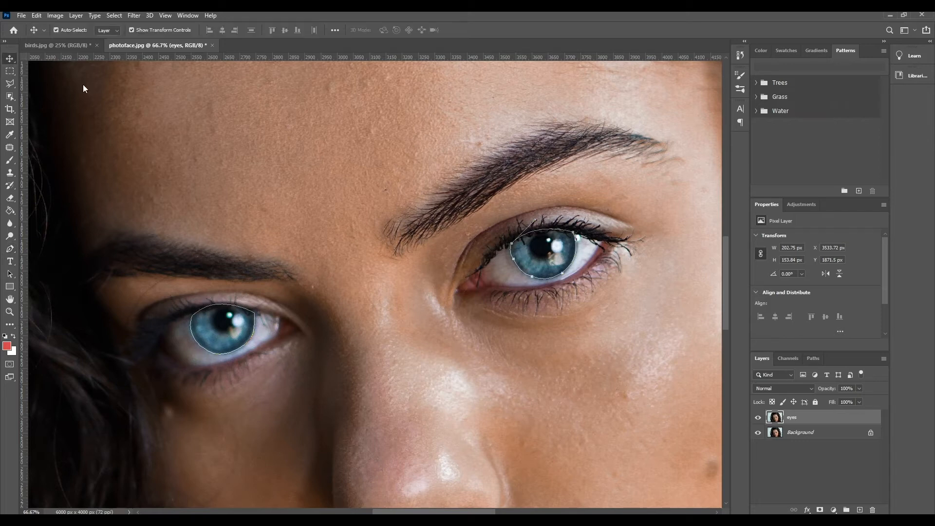
left_click(811, 358)
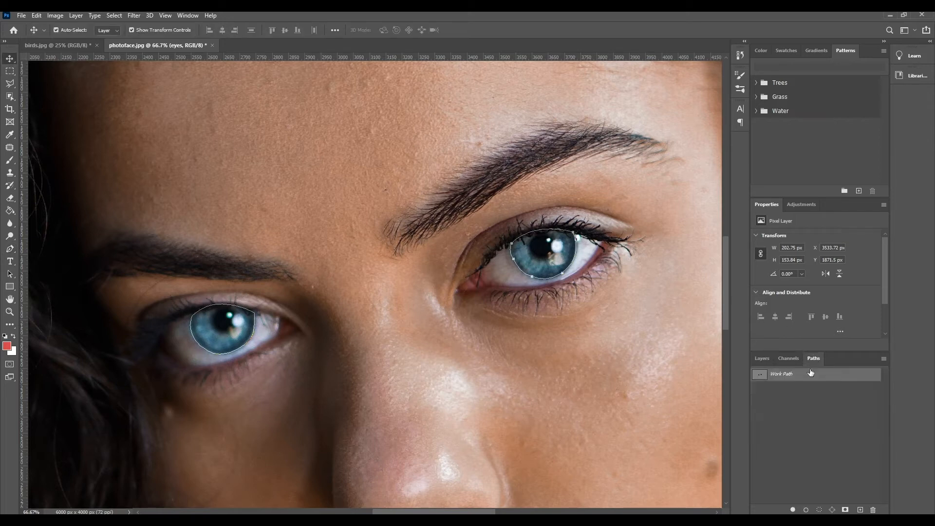
left_click(759, 379, "ctrl")
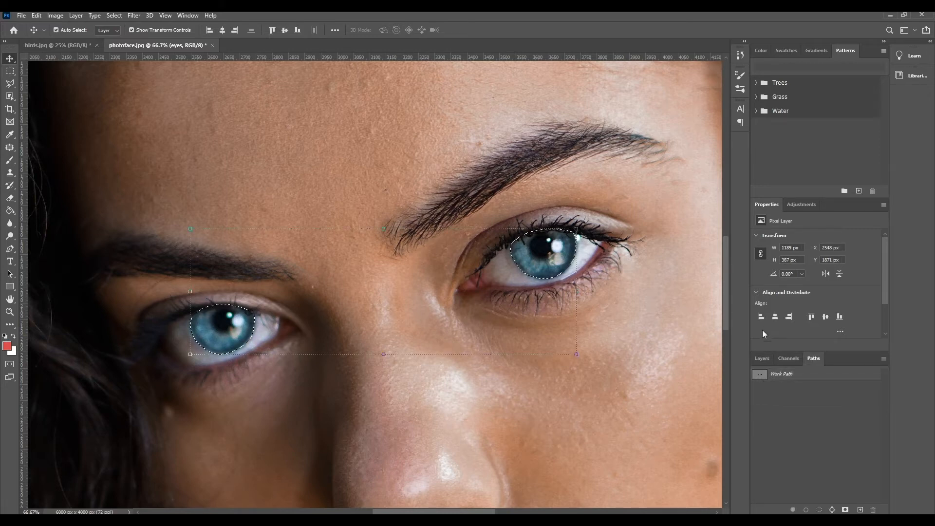
left_click(762, 359)
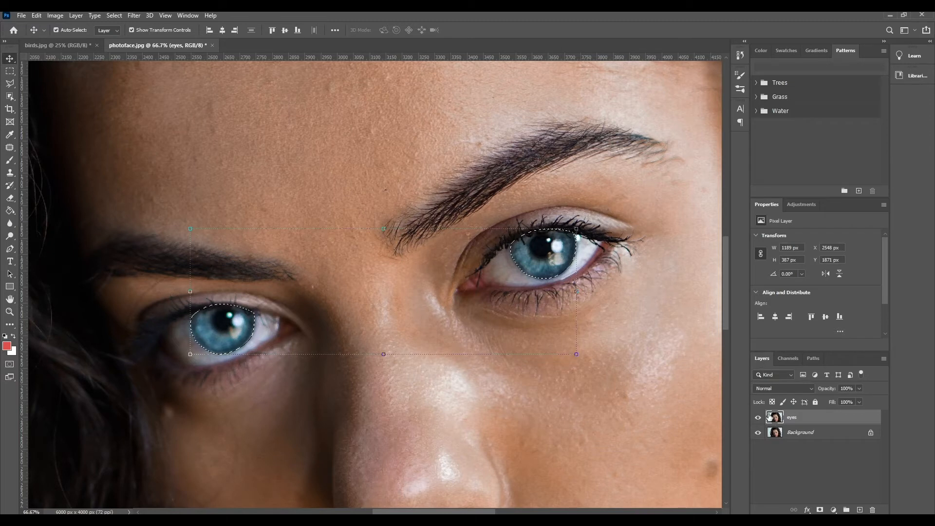
left_click(820, 510)
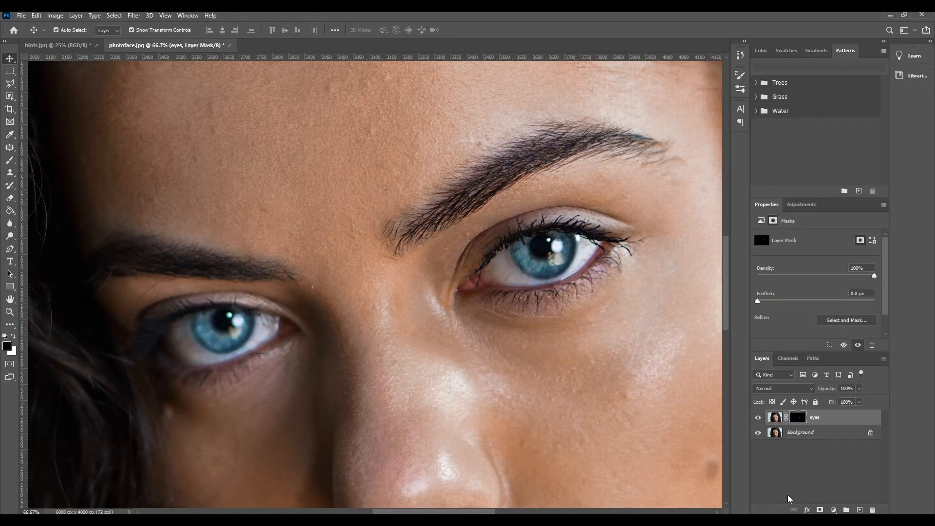
Step: Toggle the Background layer's visibility to inspect the edges of the masked irises, and leave the Background shown
left_click(758, 433)
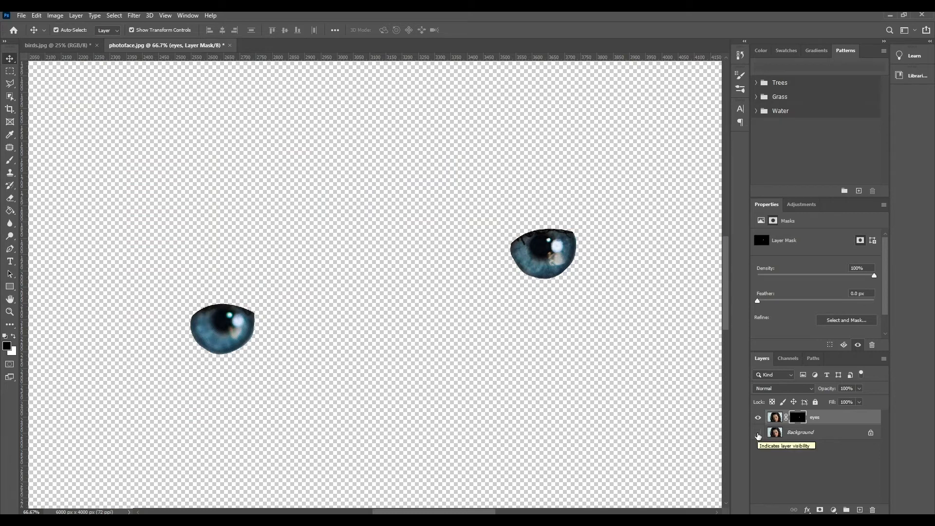
left_click(758, 434)
left_click(758, 433)
left_click(36, 15)
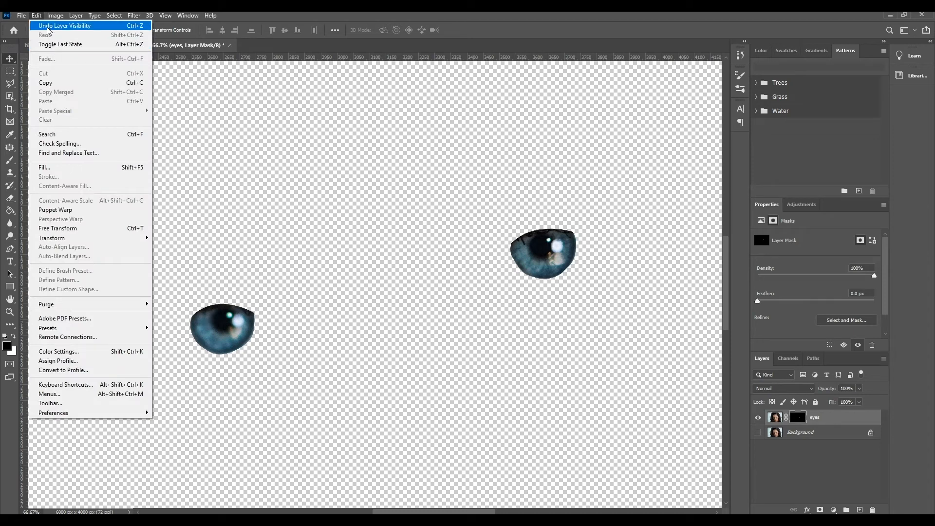
left_click(758, 432)
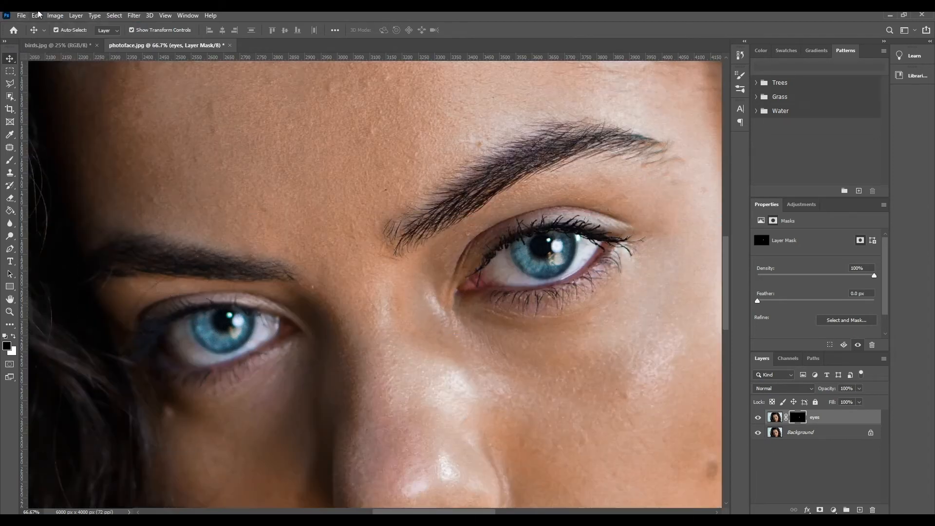
left_click(37, 16)
left_click(46, 27)
left_click(37, 16)
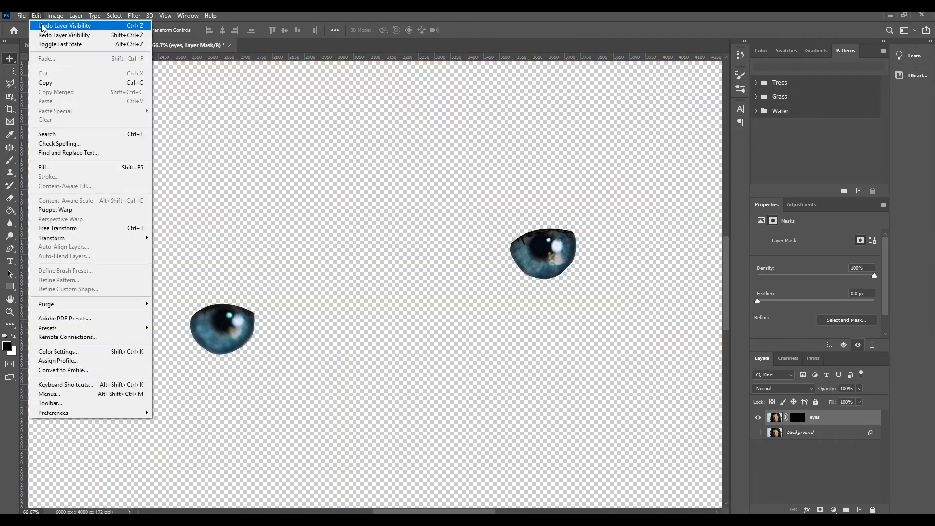
left_click(45, 27)
left_click(36, 16)
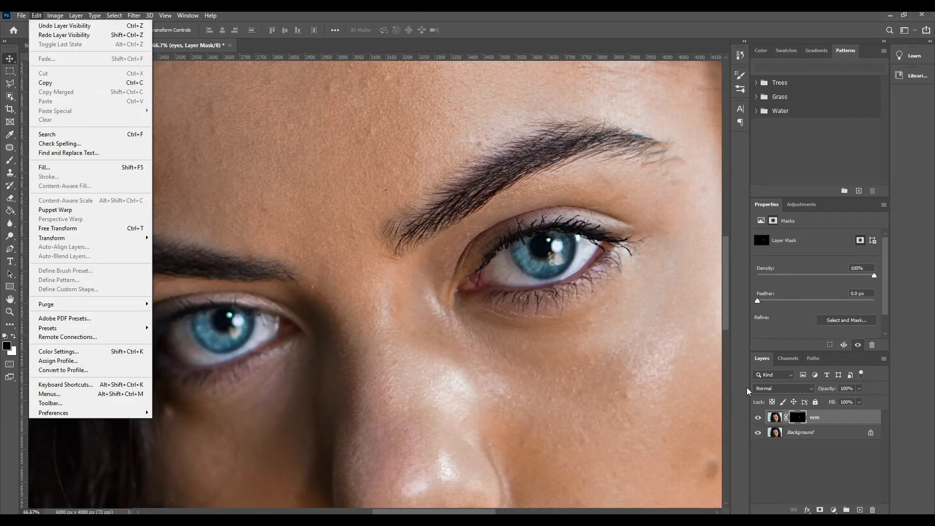
Step: Reload the work path as a selection of both irises and feather it by 2 pixels
left_click(814, 359)
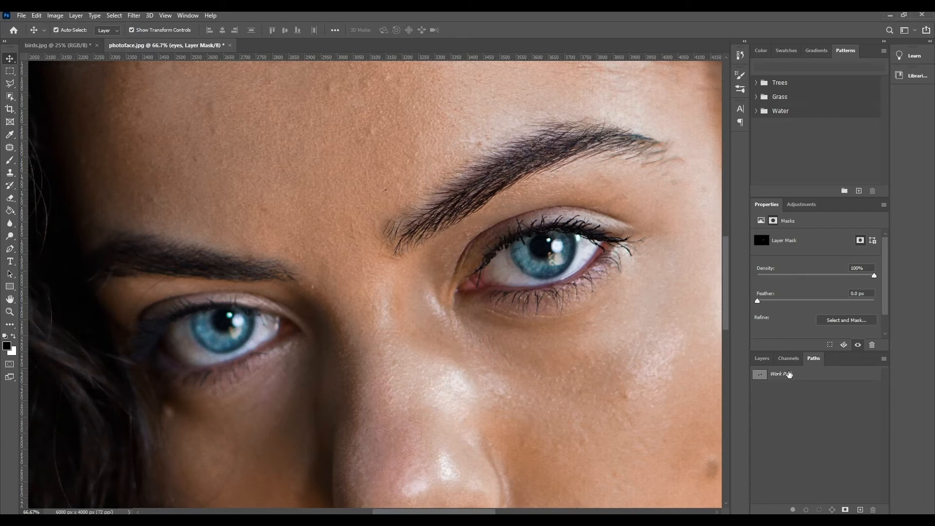
left_click(761, 379, "ctrl")
left_click(117, 15)
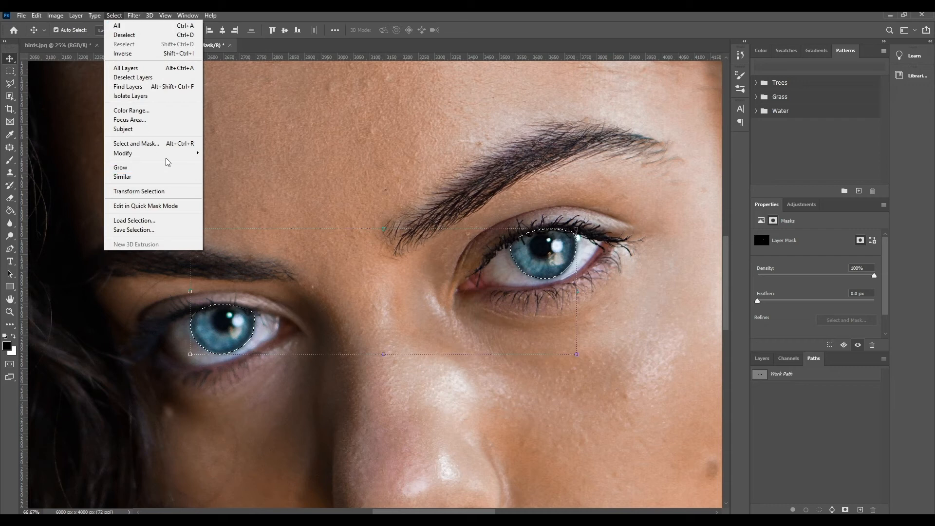
mouse_move(165, 158)
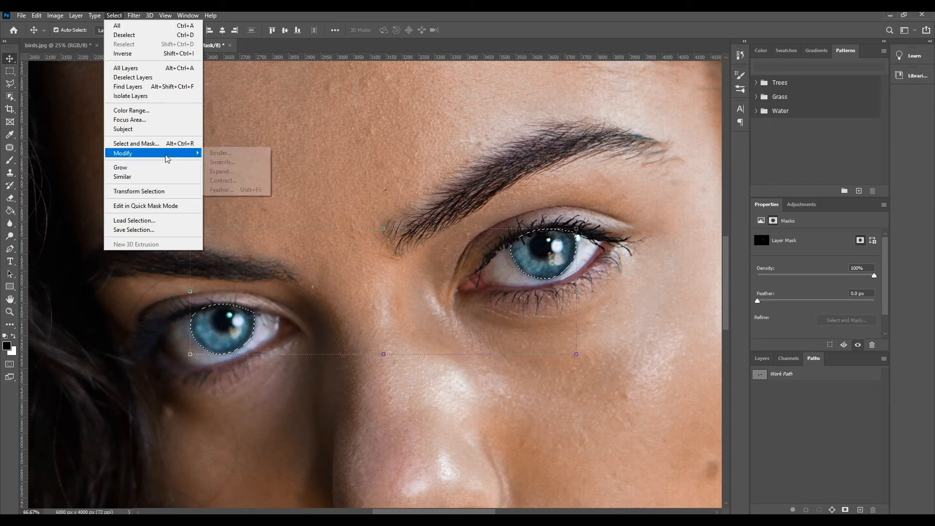
left_click(241, 189)
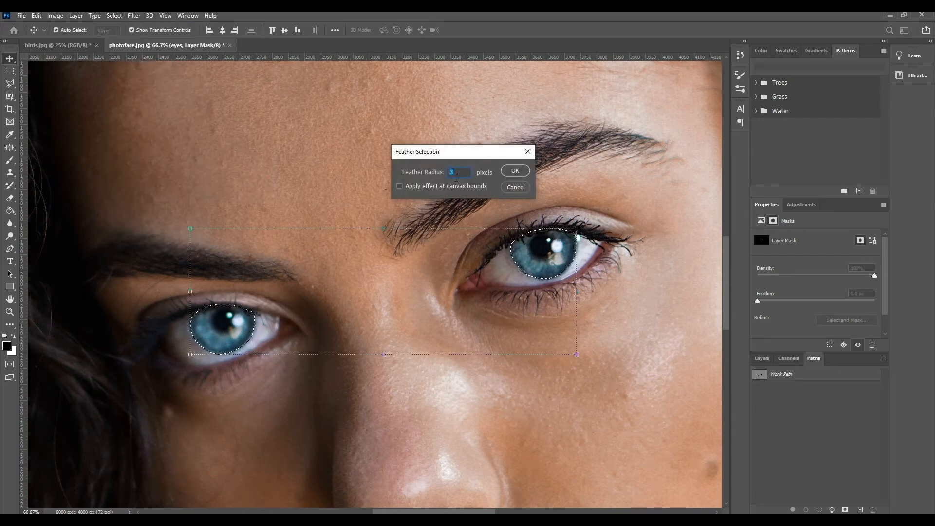
type("2")
left_click(510, 174)
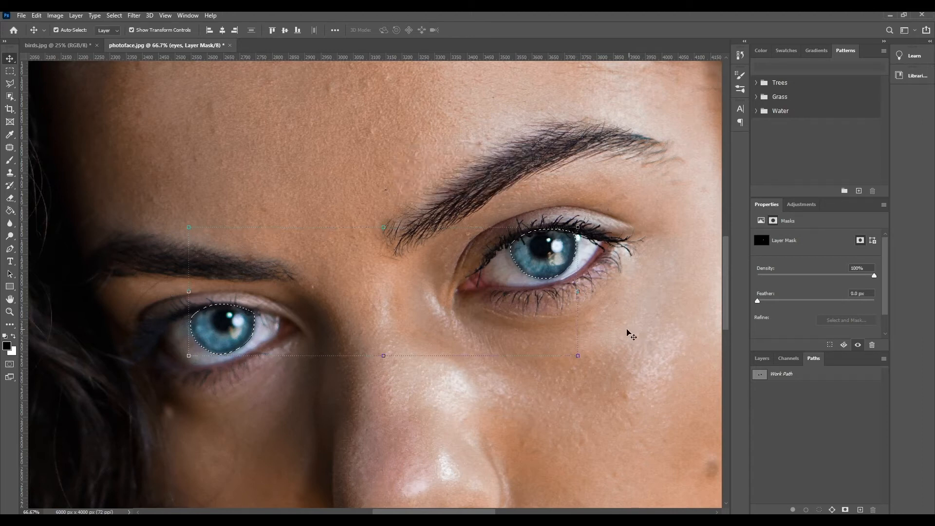
Step: Delete the eyes layer's mask without applying it, add a new one from the feathered selection, and hide the Background to check it
left_click(762, 359)
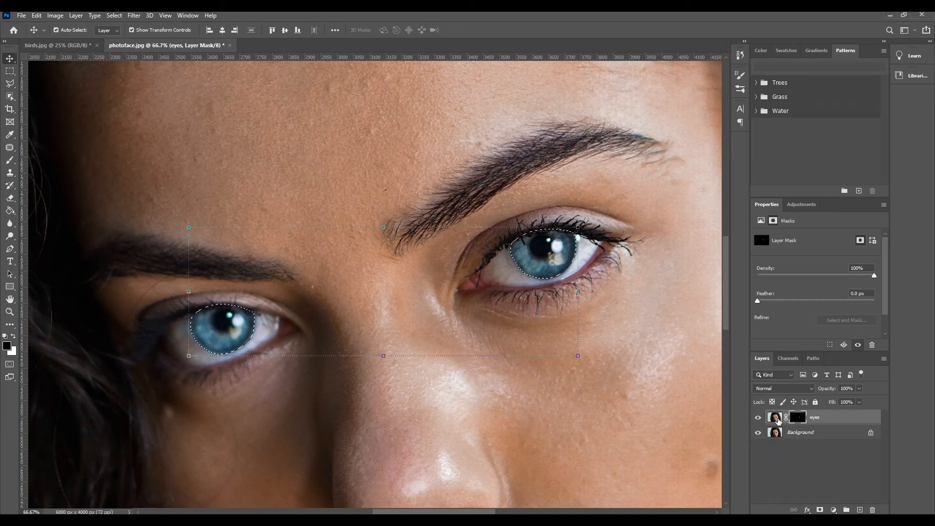
left_click_drag(778, 422, 875, 509)
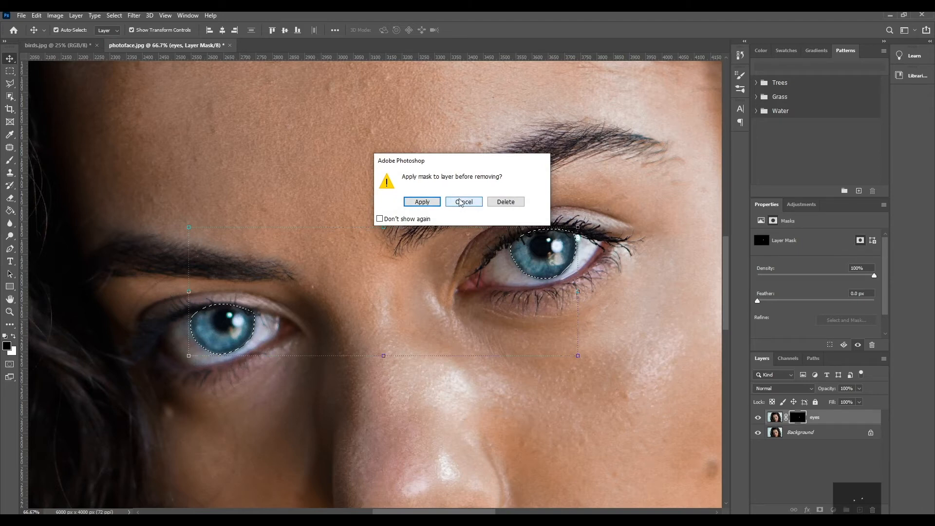
left_click(505, 202)
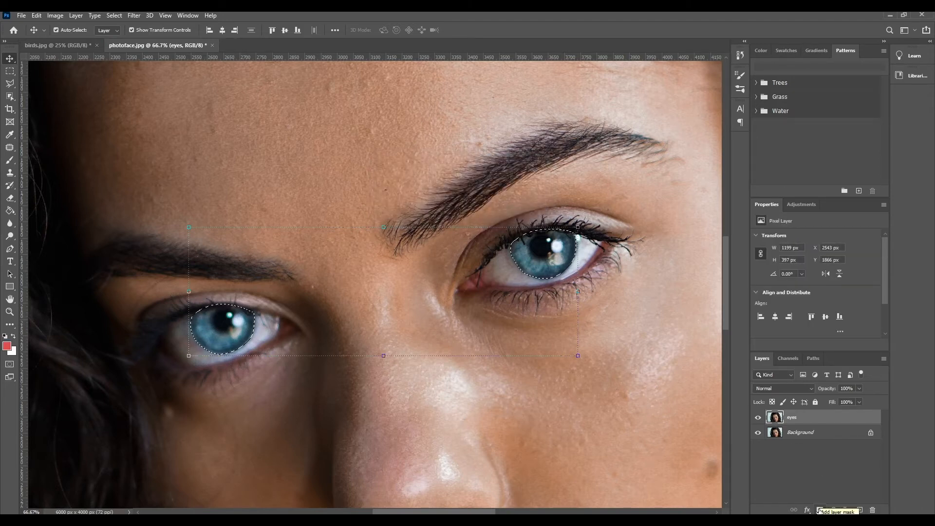
left_click(817, 510, "alt")
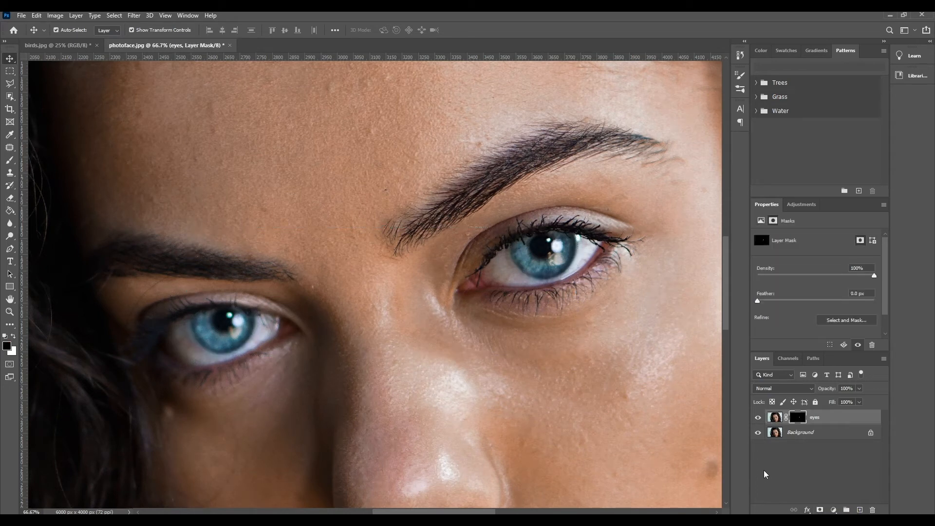
left_click(759, 432)
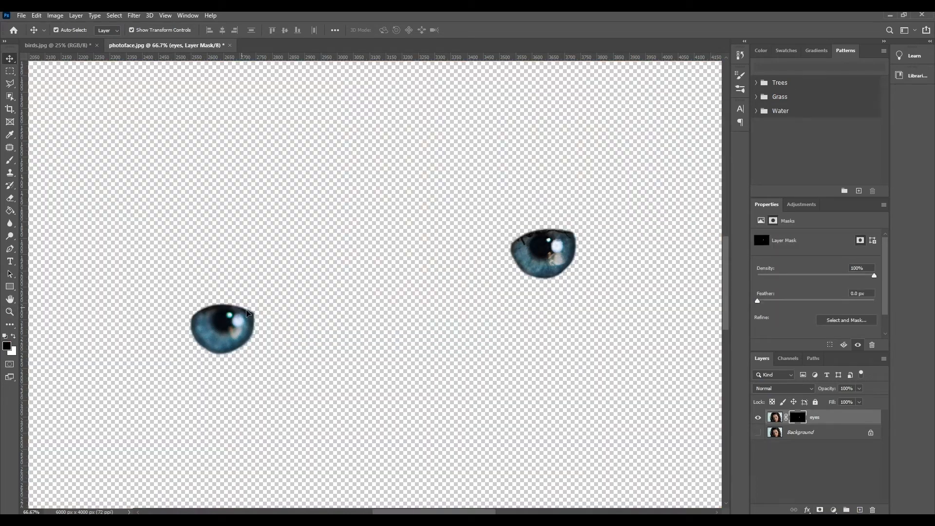
Step: Show the Background layer again beneath the masked eyes layer
left_click(759, 432)
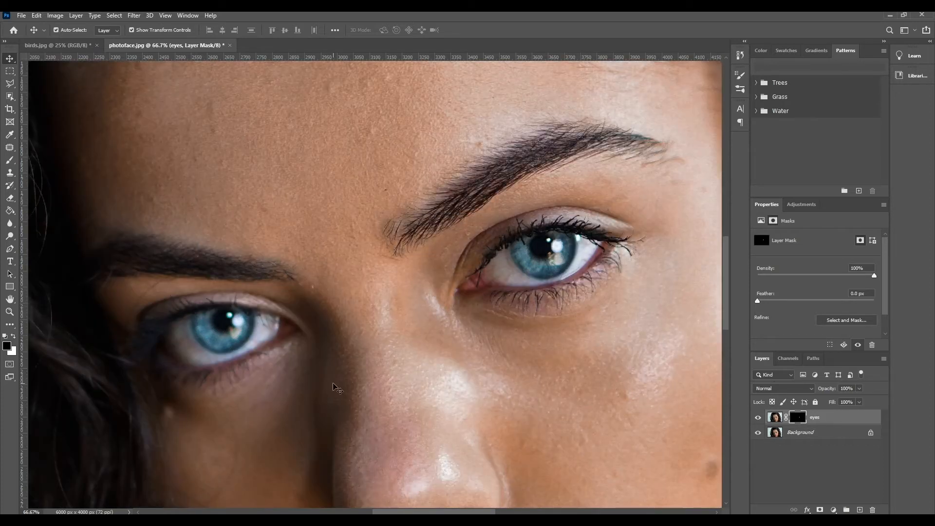
key("ctrl+minus")
key("ctrl+minus")
key("ctrl+minus")
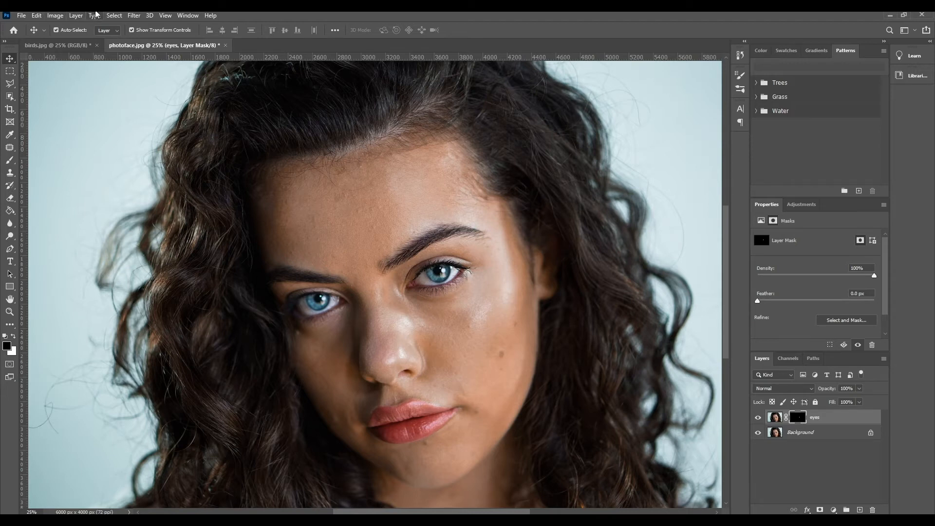
Step: Compare the image adjustments available for the eyes layer's mask and for its image, and leave the layer's image active
left_click(55, 15)
mouse_move(83, 41)
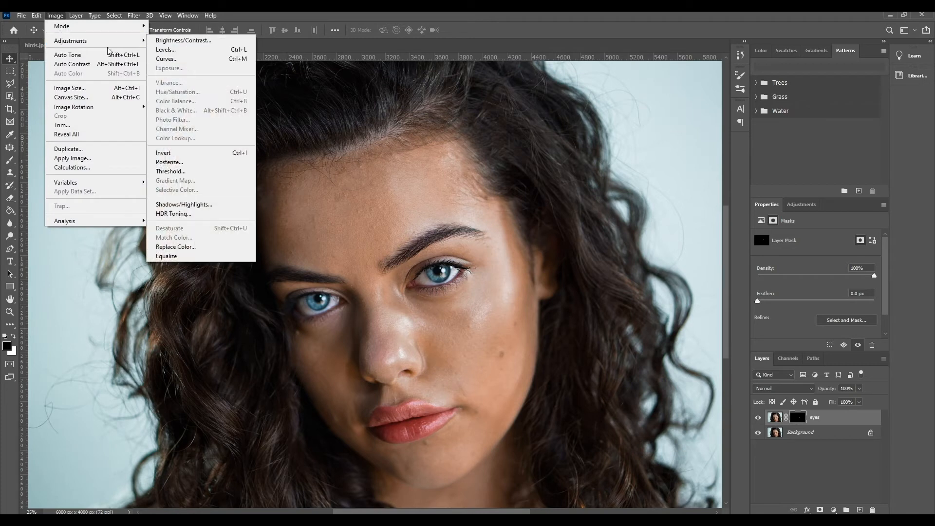
left_click(776, 419)
left_click(52, 18)
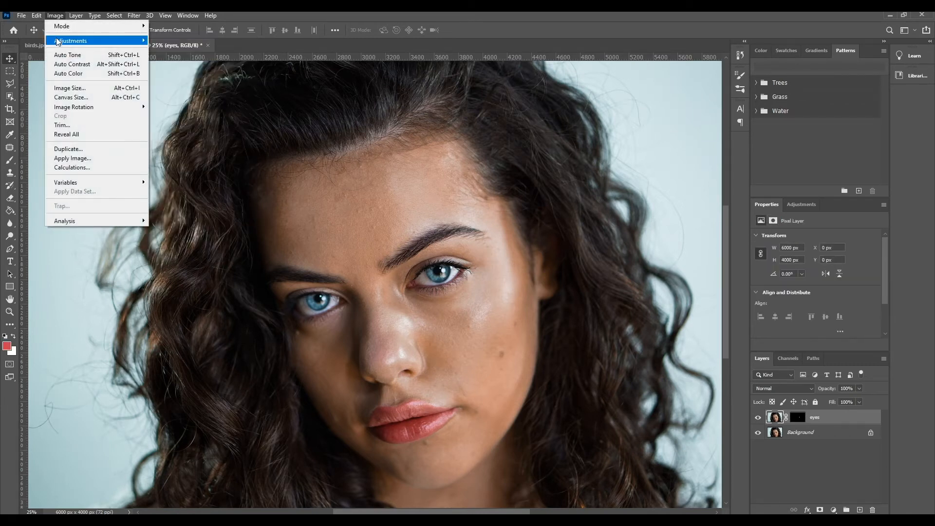
mouse_move(58, 40)
left_click(799, 417)
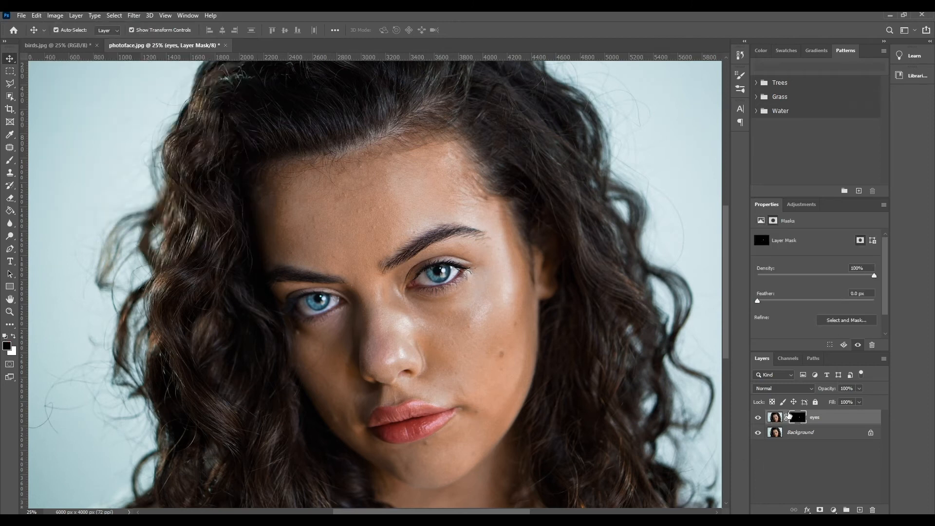
left_click(64, 16)
mouse_move(62, 42)
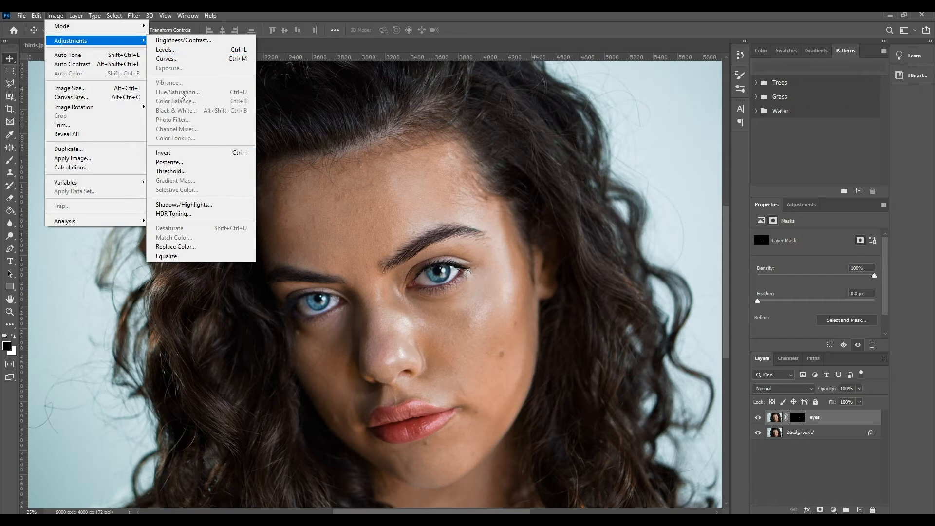
left_click(55, 15)
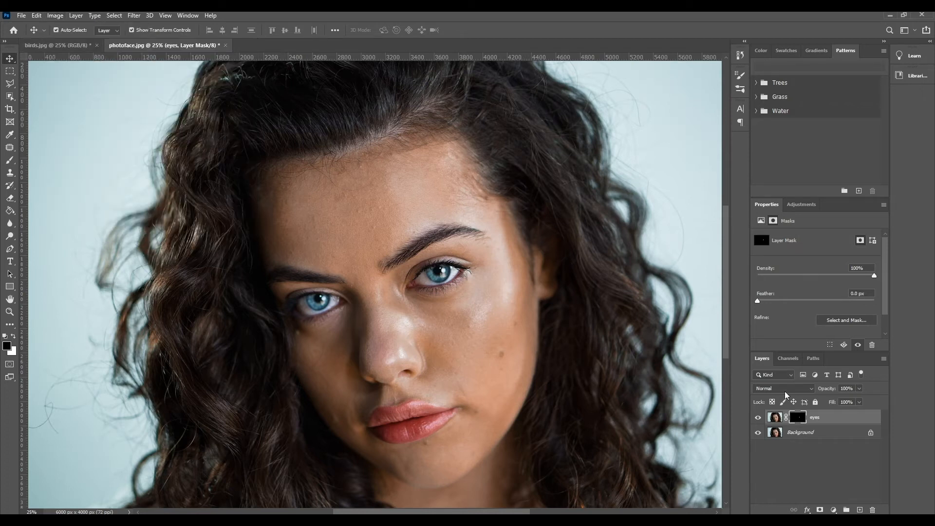
left_click(778, 418)
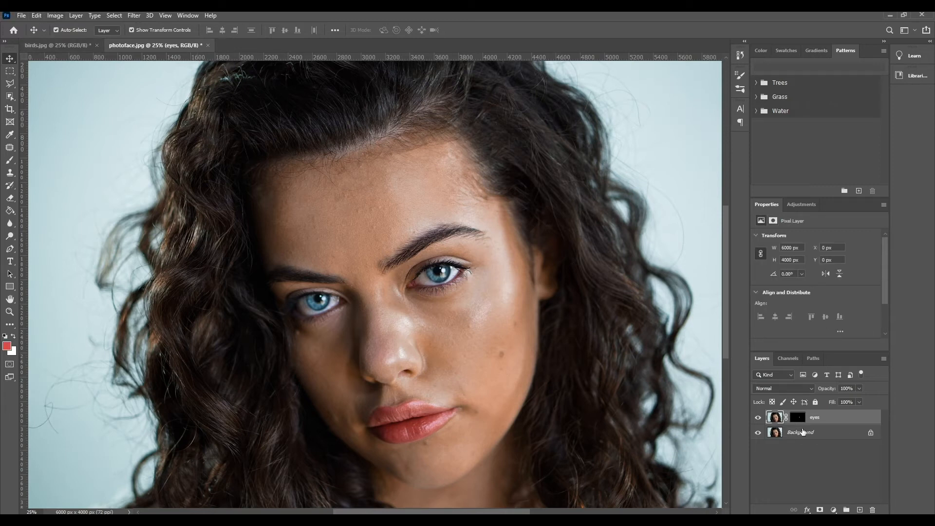
Step: Apply a Hue/Saturation adjustment with Hue -30 to the image on the eyes layer
key("a")
left_click(55, 16)
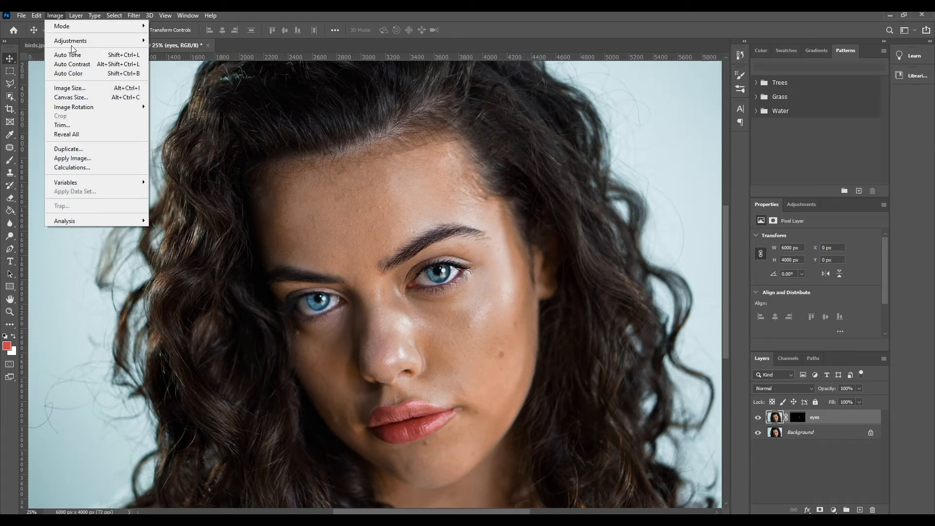
mouse_move(72, 43)
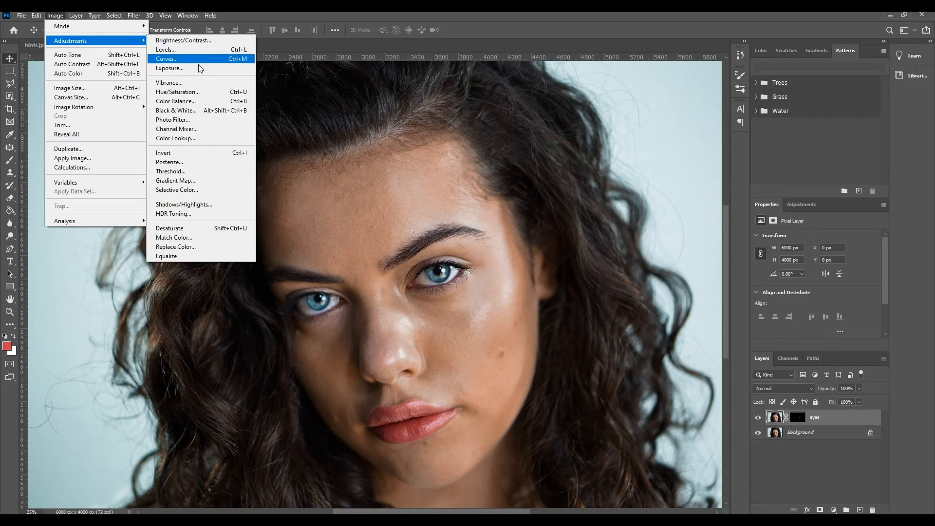
left_click(190, 92)
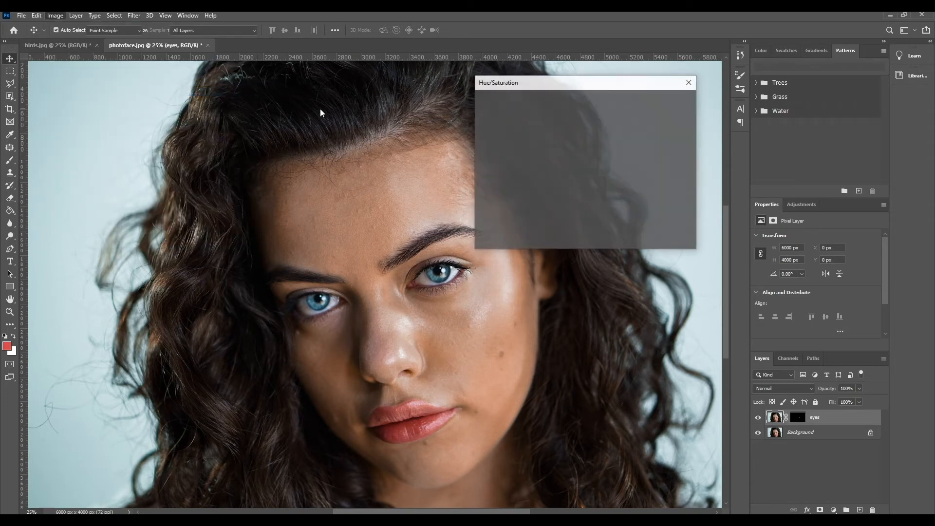
left_click_drag(619, 91, 659, 102)
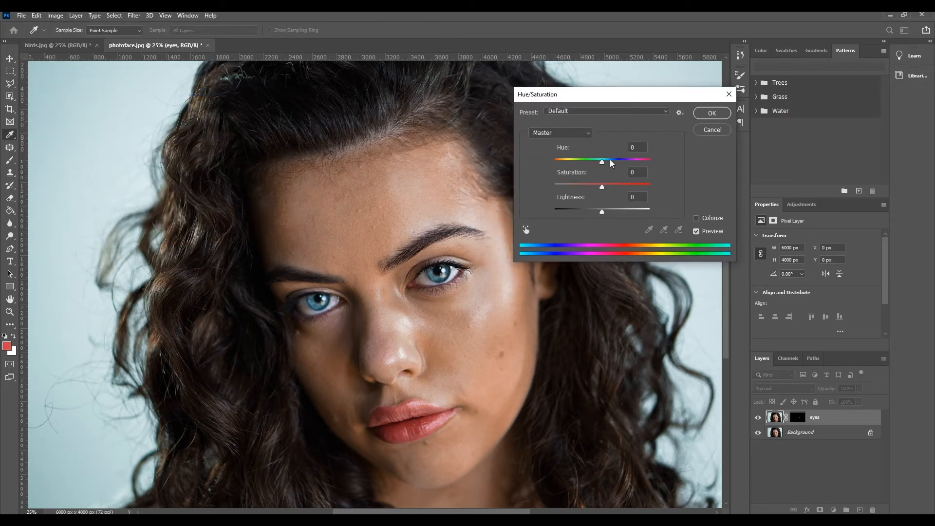
mouse_move(603, 163)
left_mouse_down()
mouse_move(536, 167)
mouse_move(667, 165)
mouse_move(589, 164)
left_mouse_up()
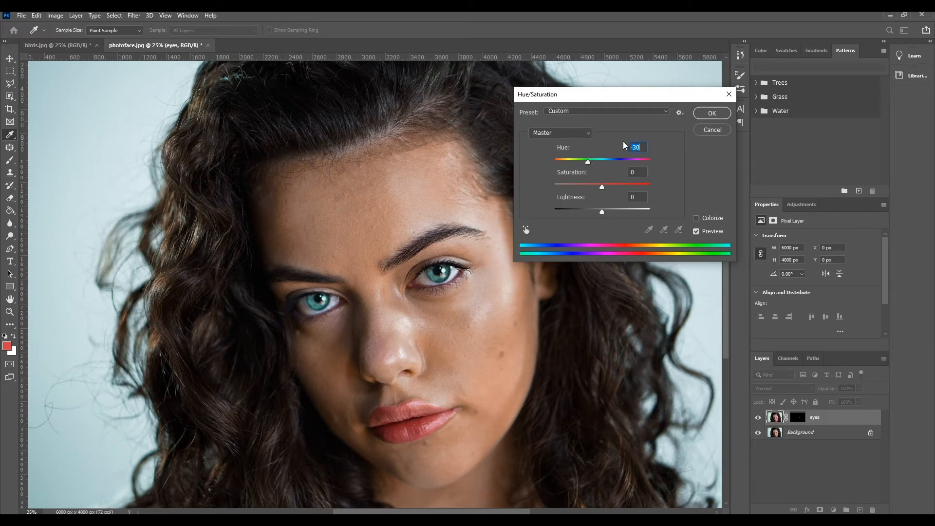
left_click(707, 117)
Step: Undo the Hue/Saturation adjustment on the eyes layer
scroll(207, 197, "down", 2)
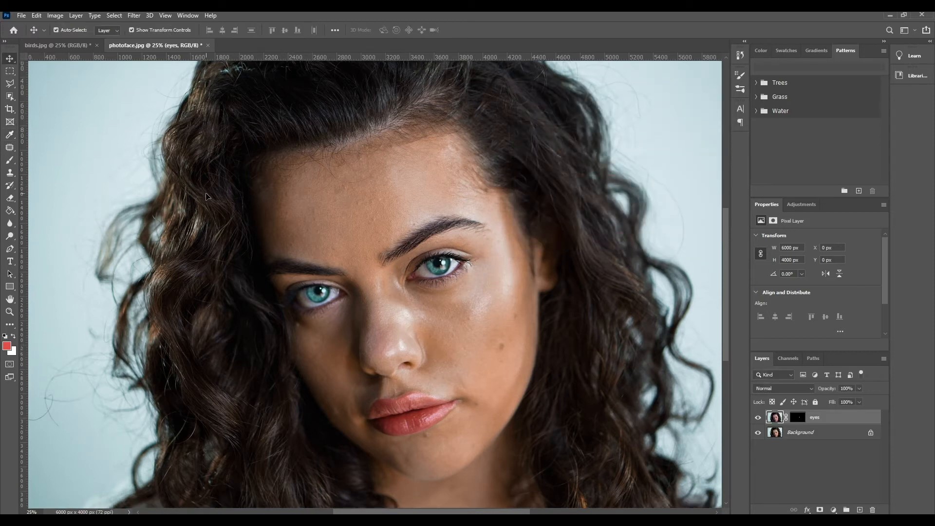
scroll(207, 197, "down", 3)
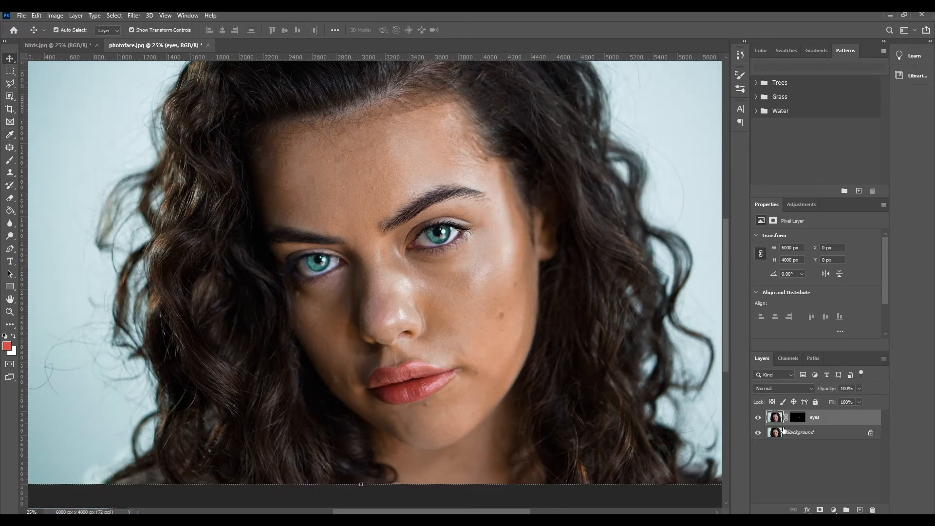
left_click(37, 16)
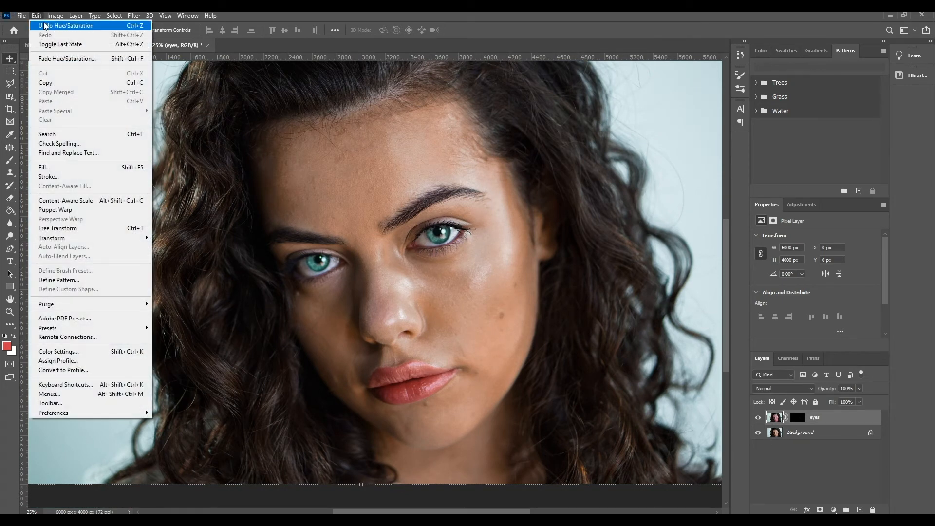
left_click(44, 25)
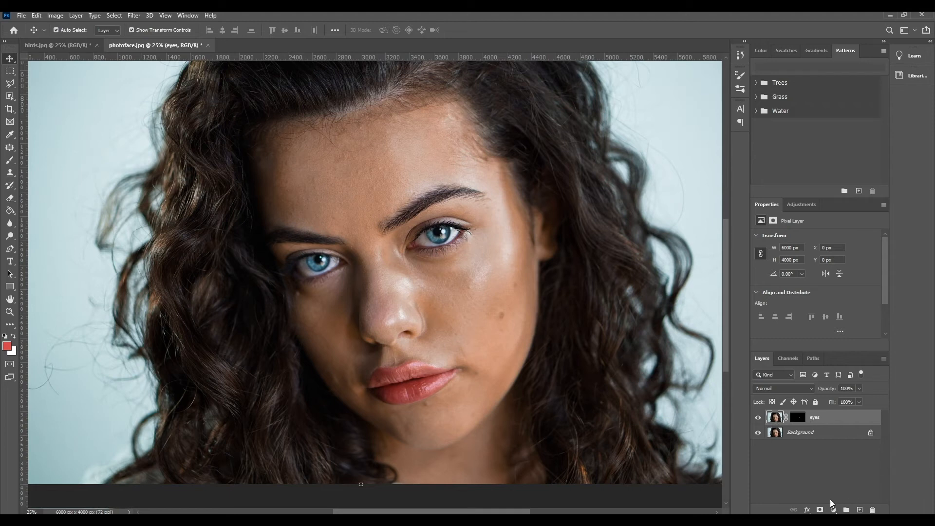
Step: Try a red (#af3131) Color Overlay on the eyes layer with the blend mode set to Overlay
left_click(808, 510)
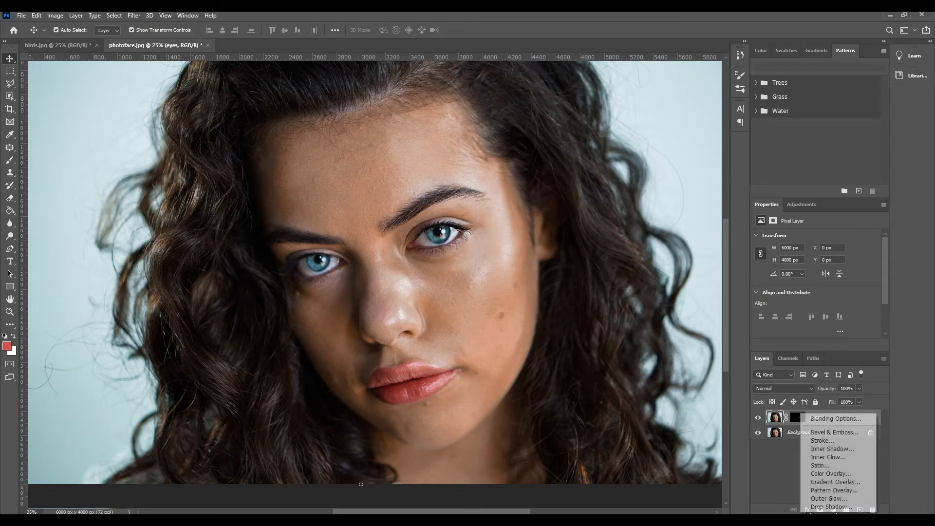
left_click(825, 475)
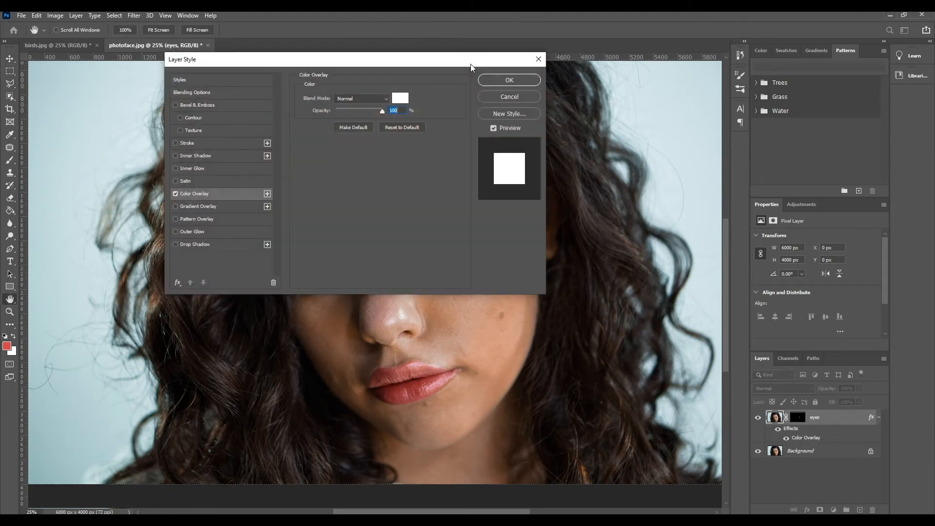
left_click_drag(430, 65, 780, 75)
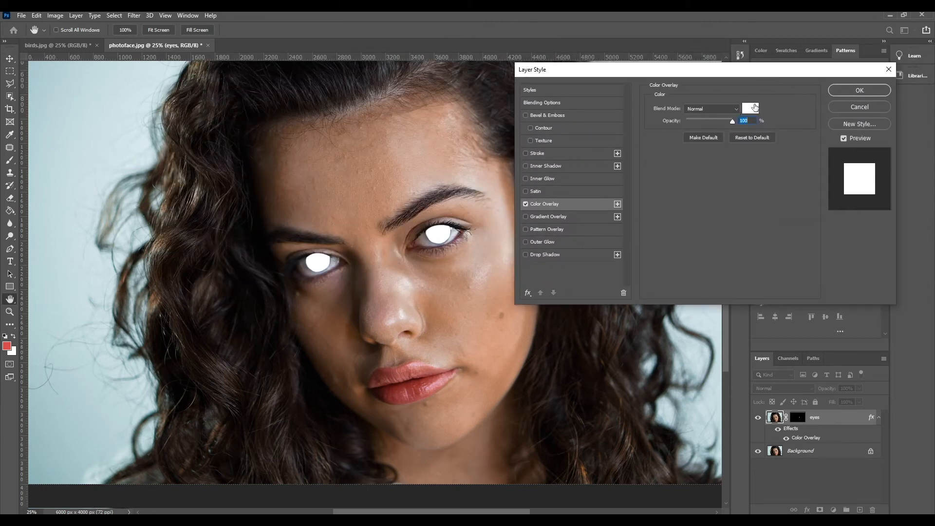
left_click(755, 107)
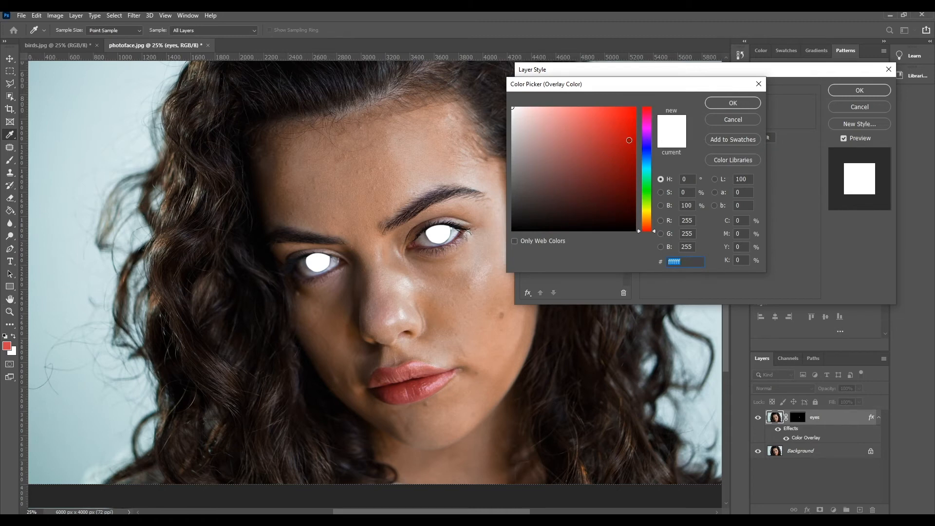
left_click(630, 141)
left_click(733, 104)
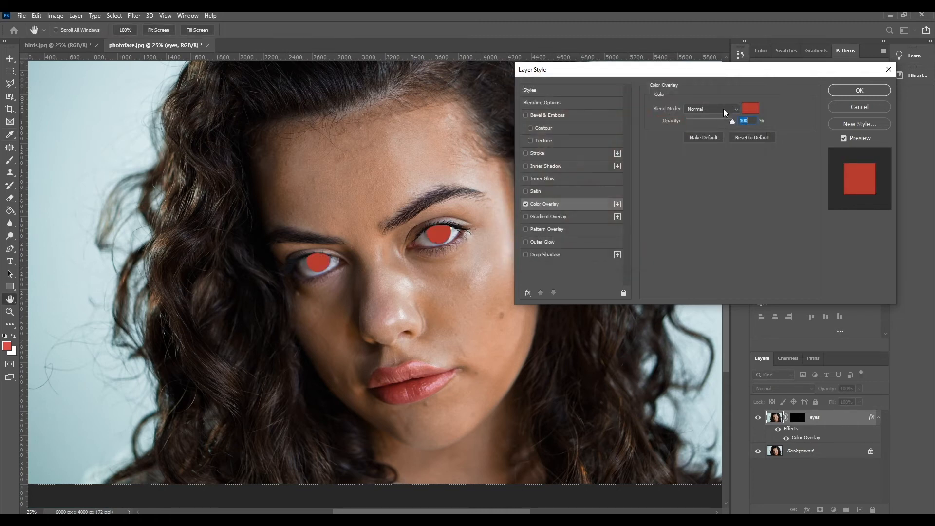
left_click(725, 109)
left_click(701, 228)
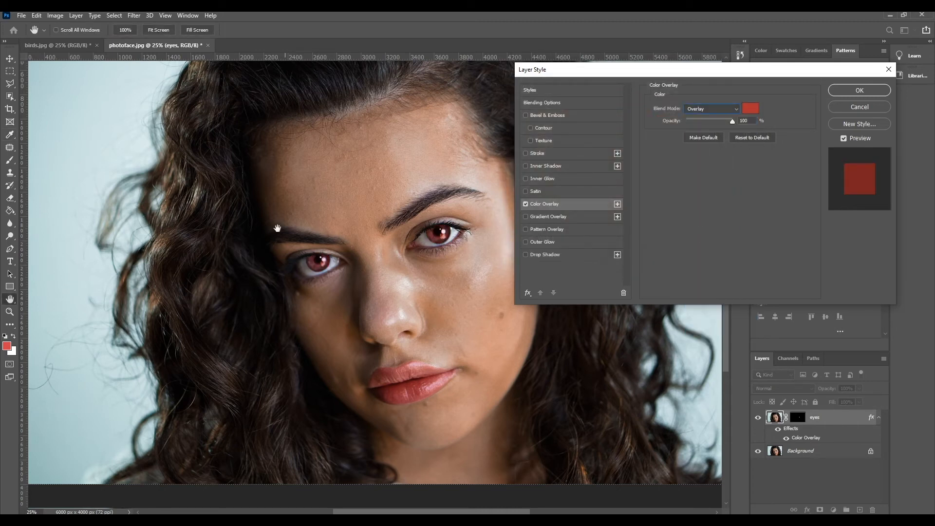
Step: Try green and blue overlay colors on the irises, ending with #435961, and discard the layer style
left_click(747, 110)
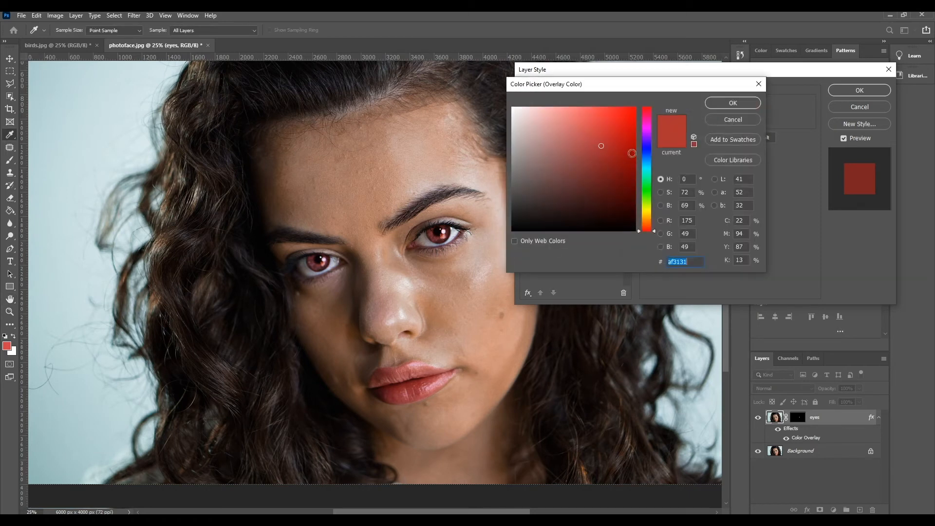
mouse_move(647, 152)
left_mouse_down()
mouse_move(646, 137)
mouse_move(656, 220)
mouse_move(652, 74)
mouse_move(648, 81)
left_mouse_up()
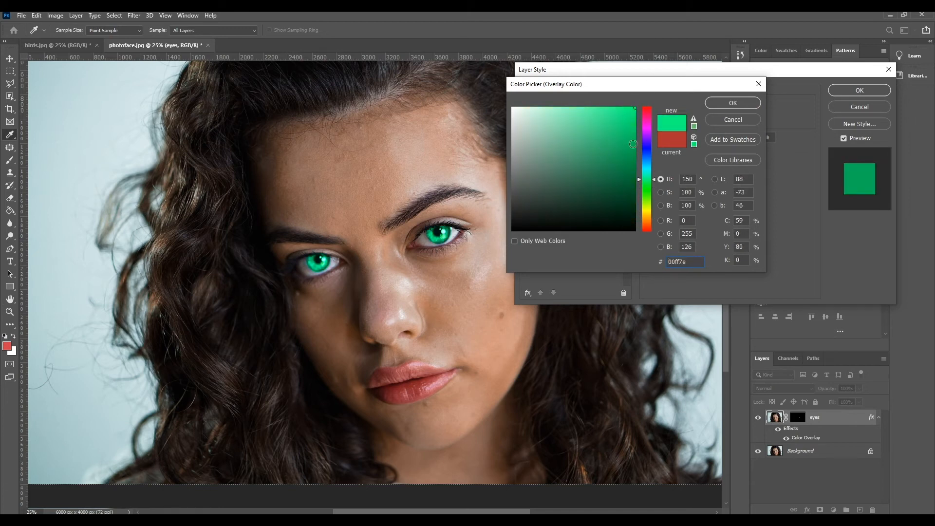
mouse_move(606, 185)
left_mouse_down()
mouse_move(580, 168)
mouse_move(583, 185)
mouse_move(571, 192)
left_mouse_up()
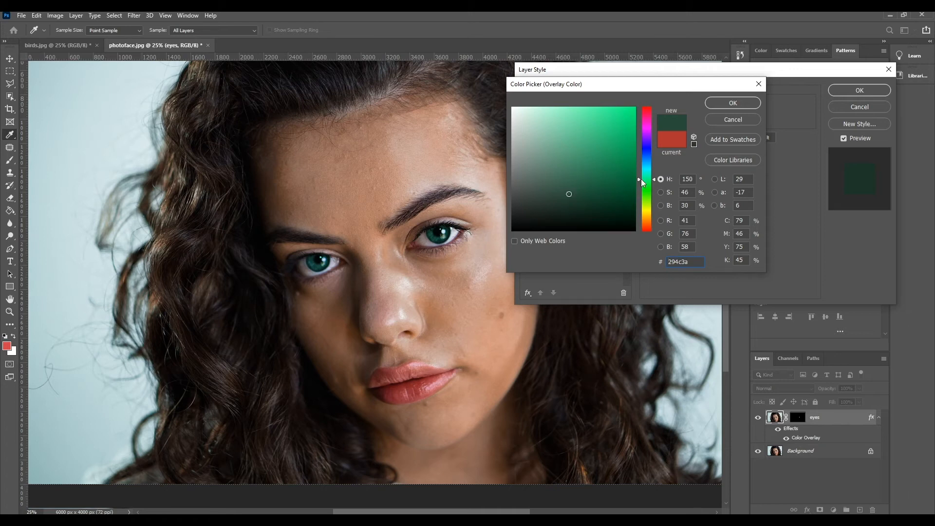
mouse_move(656, 182)
left_mouse_down()
mouse_move(655, 219)
mouse_move(651, 166)
left_mouse_up()
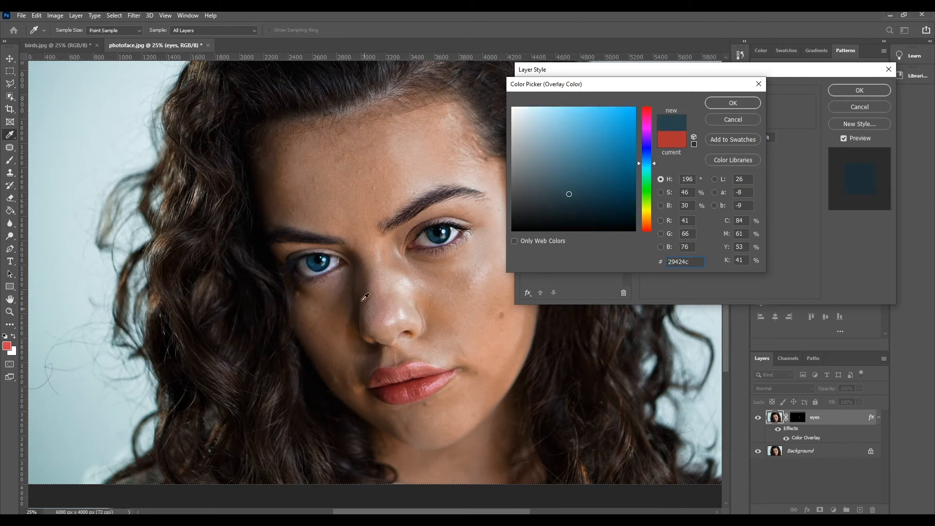
mouse_move(543, 188)
left_mouse_down()
mouse_move(555, 186)
mouse_move(550, 163)
mouse_move(550, 184)
left_mouse_up()
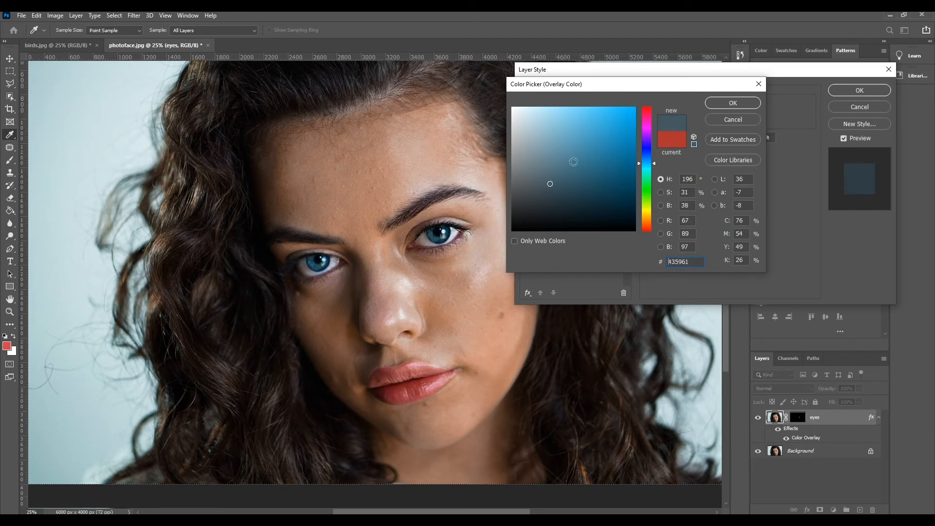
left_click(747, 104)
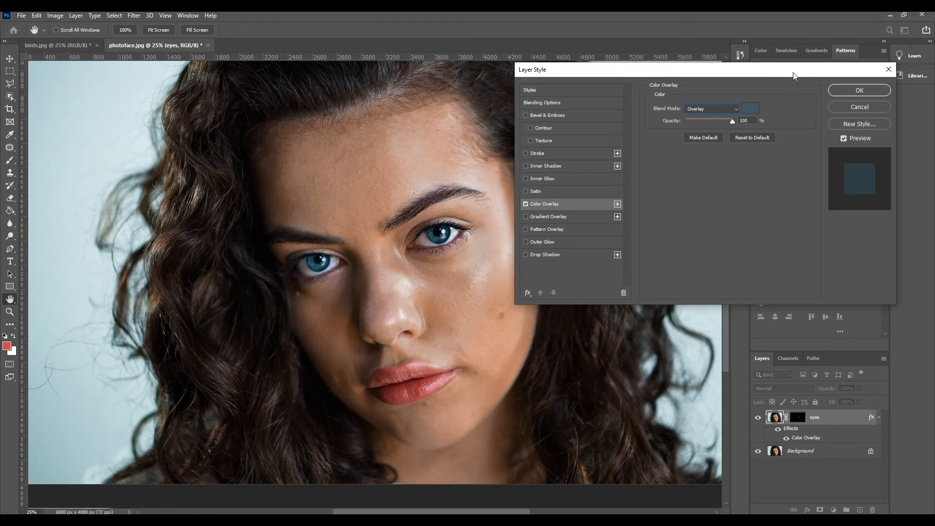
left_click_drag(794, 72, 761, 74)
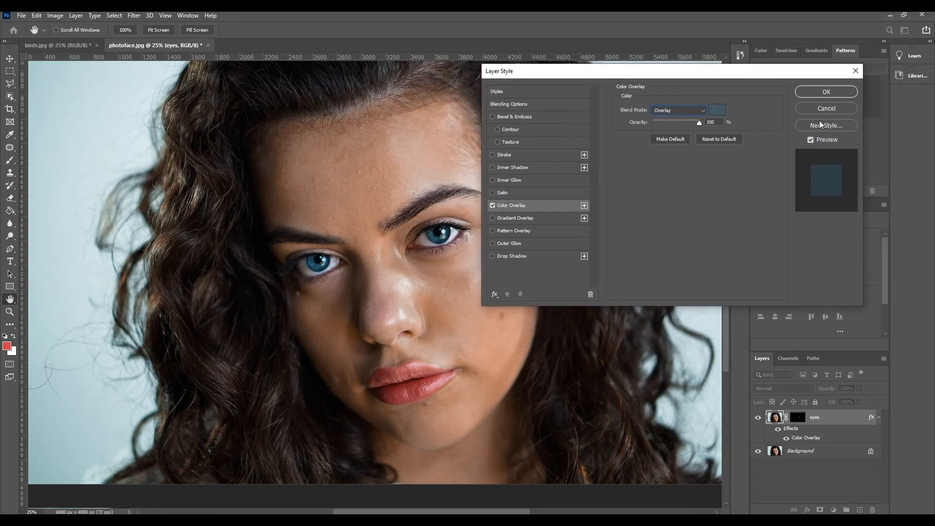
left_click(826, 109)
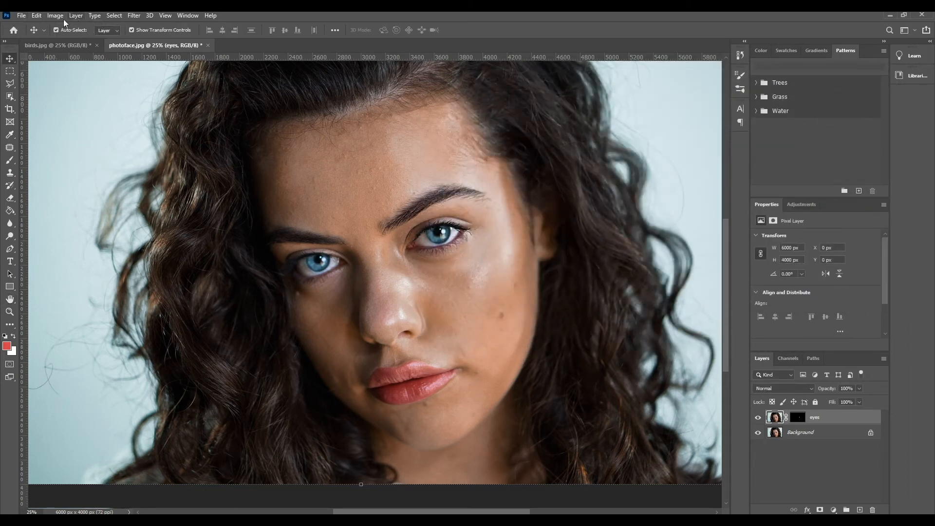
Step: Apply a Hue/Saturation adjustment with Hue -57 and Lightness -16 to the image on the eyes layer
left_click(56, 16)
mouse_move(77, 41)
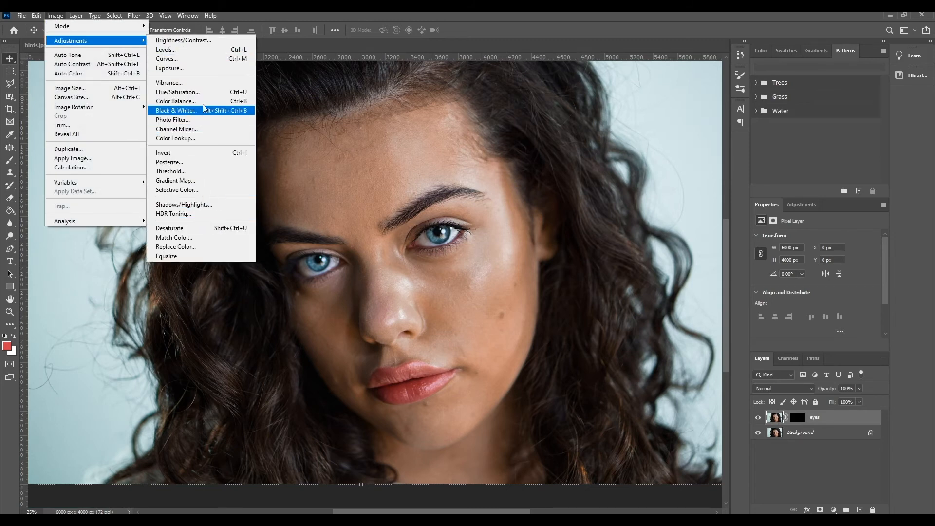
left_click(180, 92)
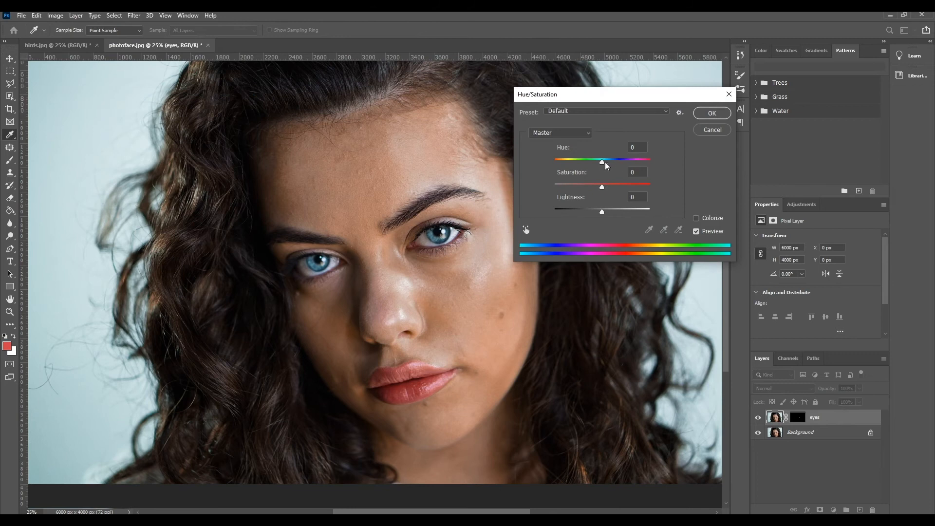
left_click_drag(606, 166, 581, 172)
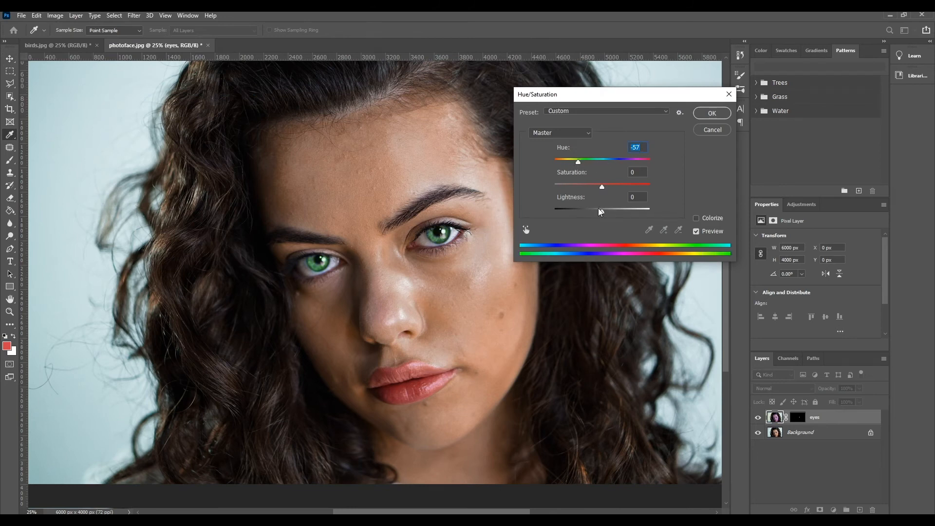
left_click_drag(602, 212, 595, 212)
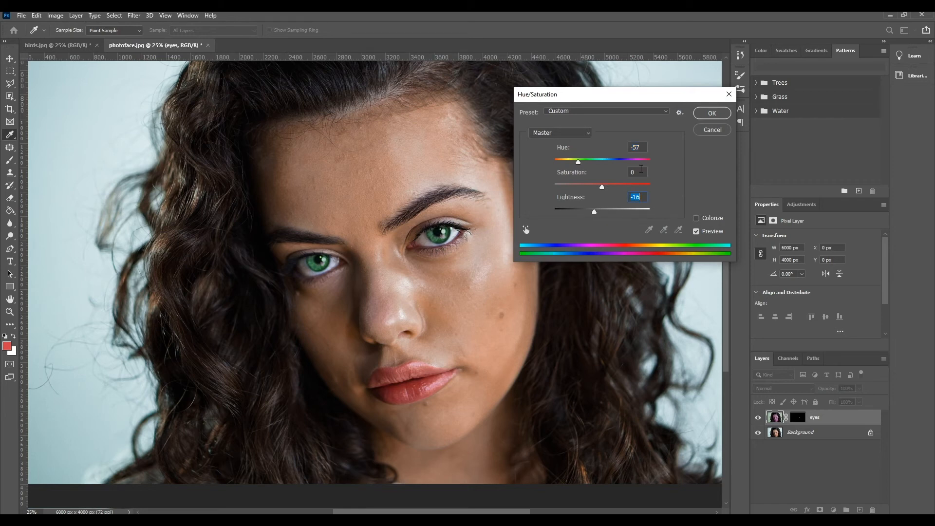
left_click(708, 117)
scroll(305, 200, "down", 5)
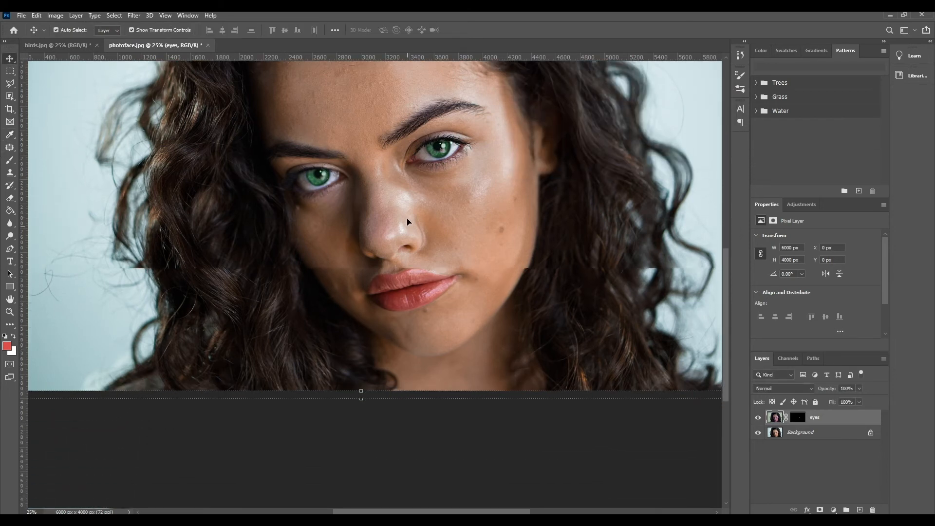
scroll(407, 218, "up", 4)
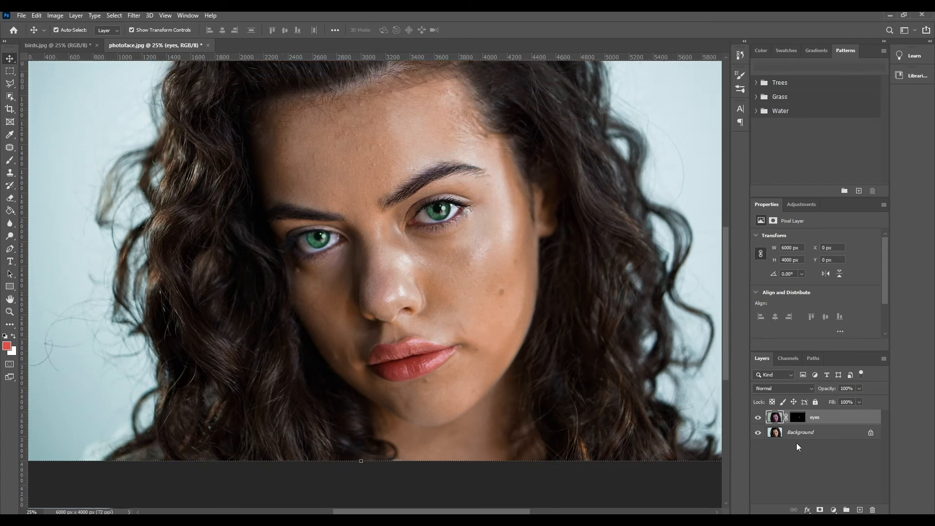
Step: Duplicate the Background layer and rename the copy "lips"
left_click_drag(798, 433, 863, 510)
double_click(828, 432)
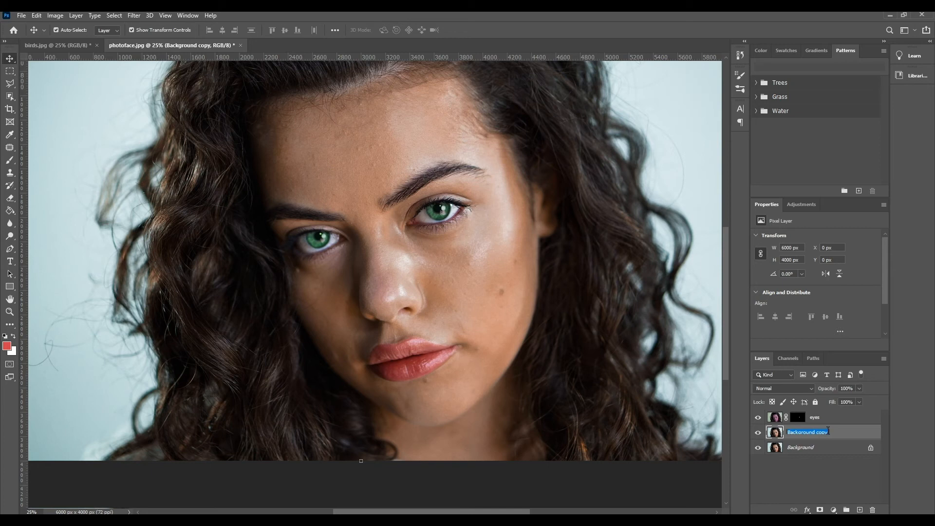
key("BackSpace")
type("lips")
key("Return")
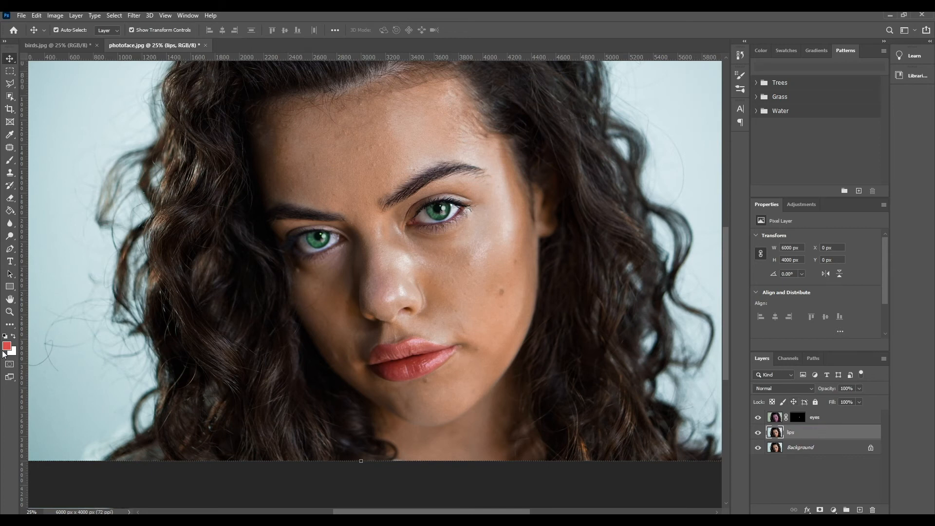
Step: Trace the upper lip's outer edge from one mouth corner to the other with a Pen tool path
left_click(10, 311)
left_click(439, 395)
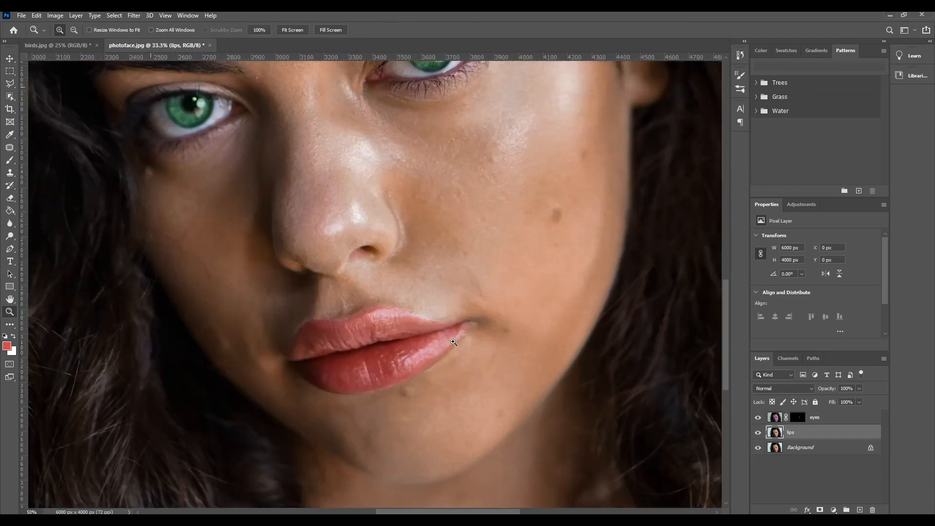
left_click(452, 342)
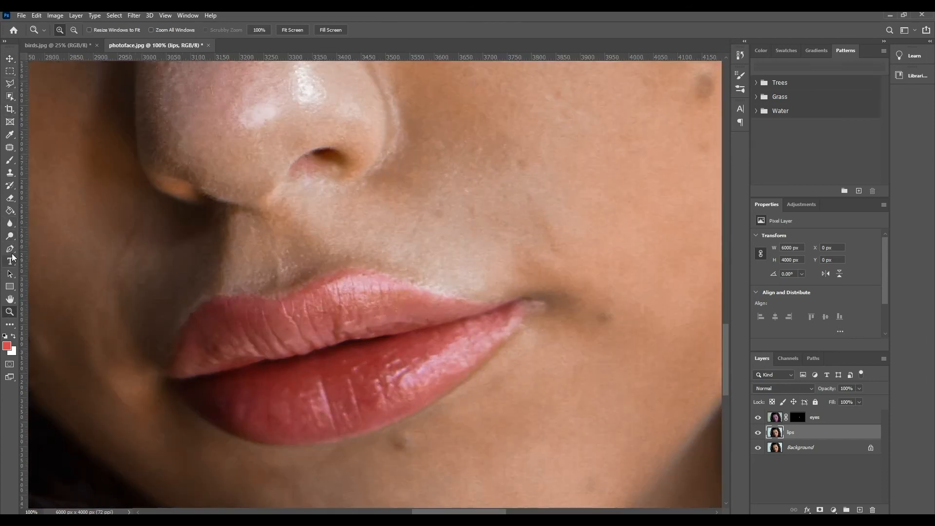
left_click(9, 249)
left_click_drag(166, 368, 166, 373)
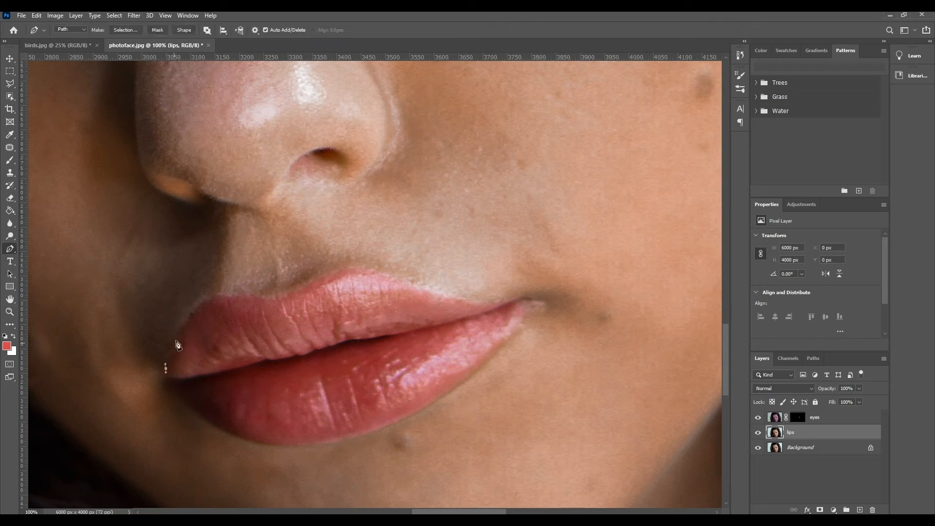
left_click_drag(185, 325, 207, 301)
left_click_drag(244, 296, 280, 301)
mouse_move(331, 275)
left_mouse_down()
mouse_move(352, 270)
mouse_move(338, 269)
left_mouse_up()
left_click_drag(395, 279, 426, 291)
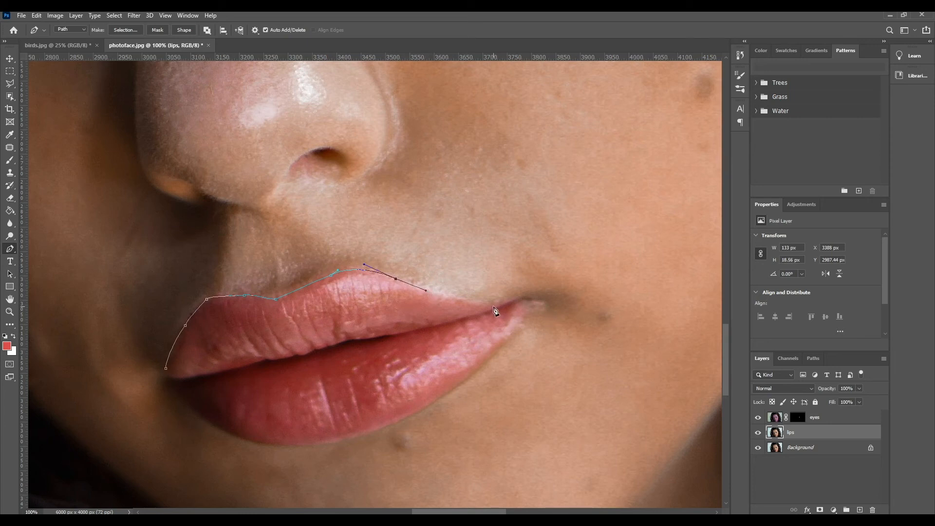
left_click_drag(493, 305, 511, 298)
left_click(522, 297)
Step: Continue the pen path around the lower lip's outer edge and close it at the starting mouth corner
left_click_drag(508, 340, 488, 355)
key("Escape")
key("ctrl+z")
left_click(523, 319)
left_click_drag(520, 319, 516, 336)
mouse_move(519, 335)
left_mouse_down()
mouse_move(520, 319)
mouse_move(513, 340)
left_mouse_up()
left_click_drag(527, 301, 527, 301)
left_click(461, 379)
left_click_drag(358, 437, 310, 444)
left_click_drag(227, 433, 192, 417)
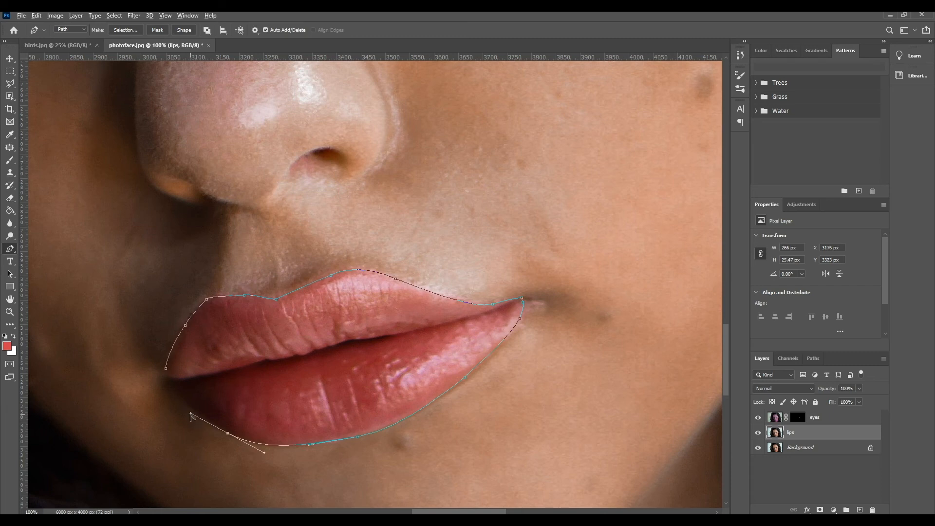
left_click_drag(191, 414, 167, 378)
left_click(166, 370)
Step: Load the lip work path as a selection and feather it by 2 pixels
left_click(812, 359)
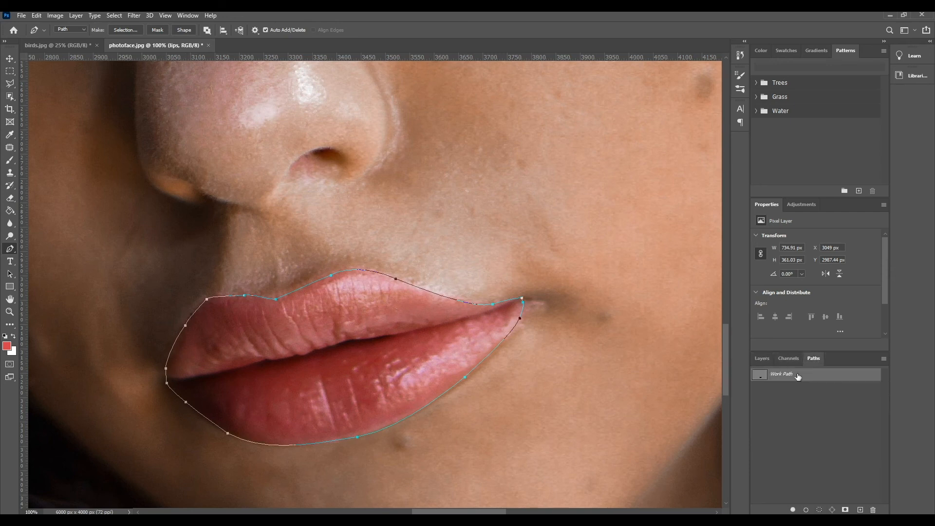
left_click(761, 376, "ctrl")
left_click(763, 358)
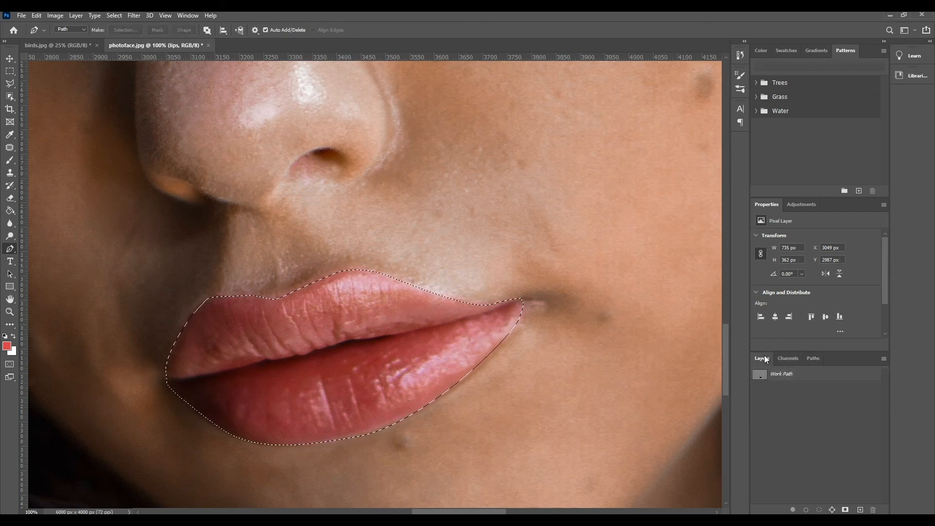
left_click(114, 15)
mouse_move(138, 155)
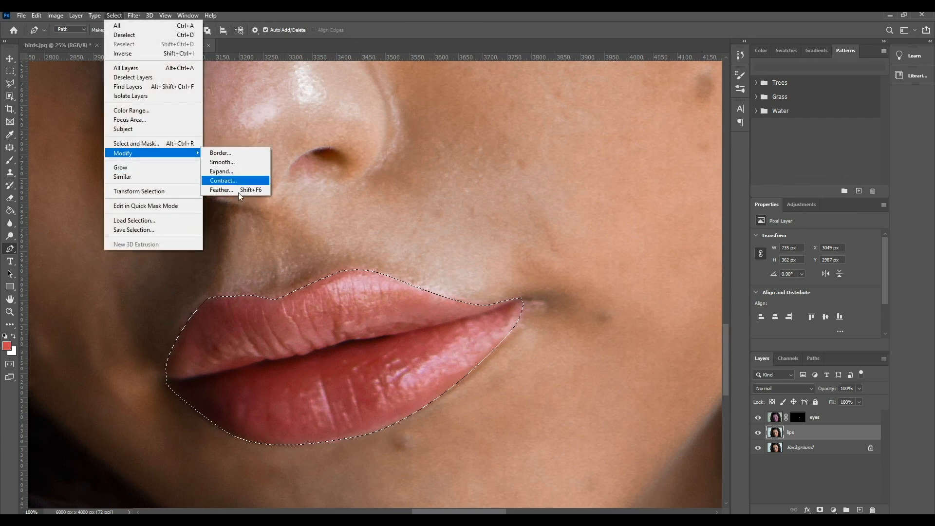
left_click(234, 189)
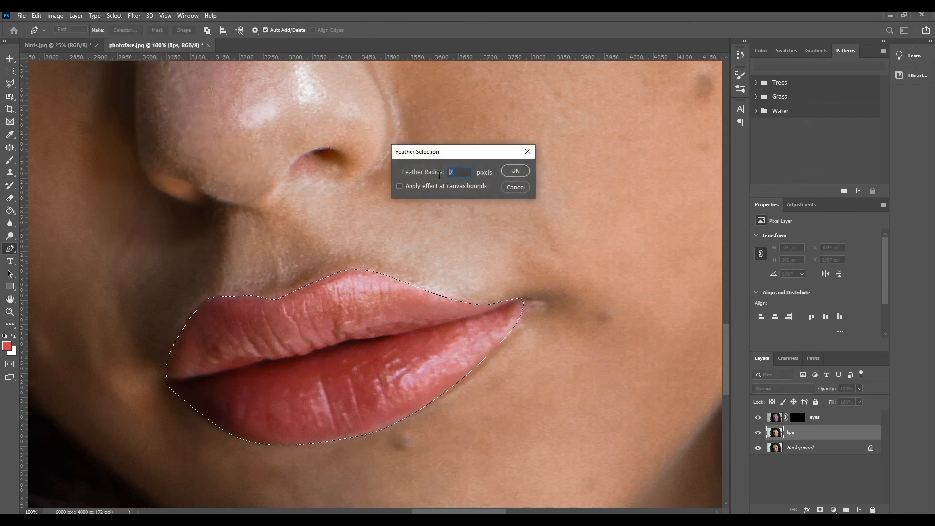
left_click(510, 171)
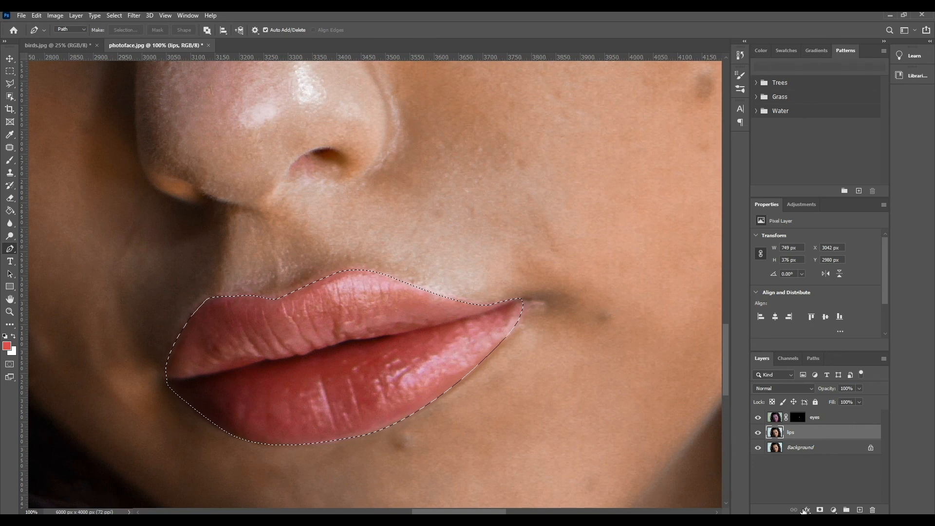
Step: Mask the lips layer to the lip selection and check the cutout by temporarily hiding the Background layer
left_click(821, 508)
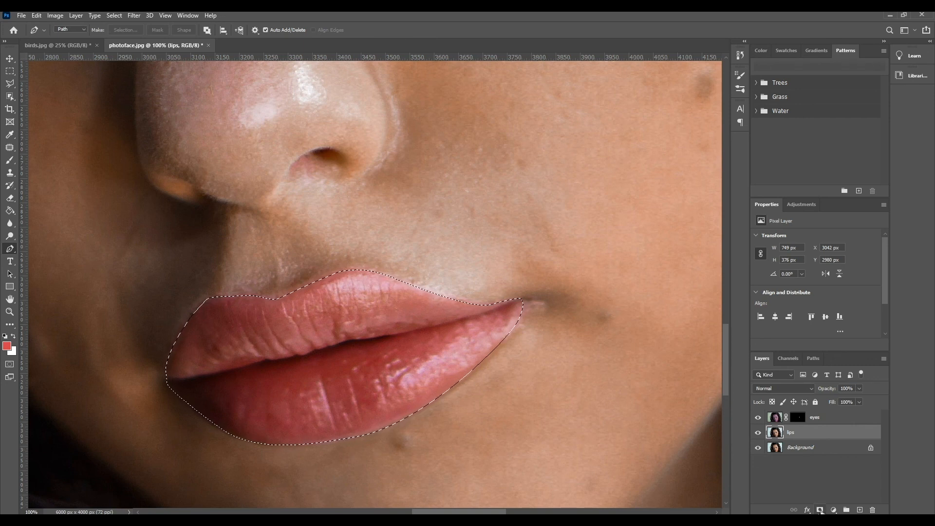
left_click(759, 448)
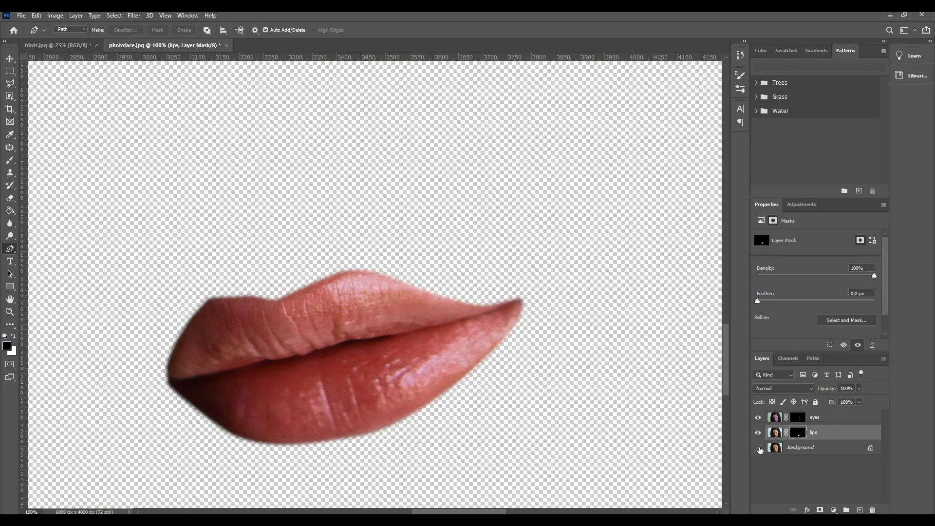
left_click(759, 448)
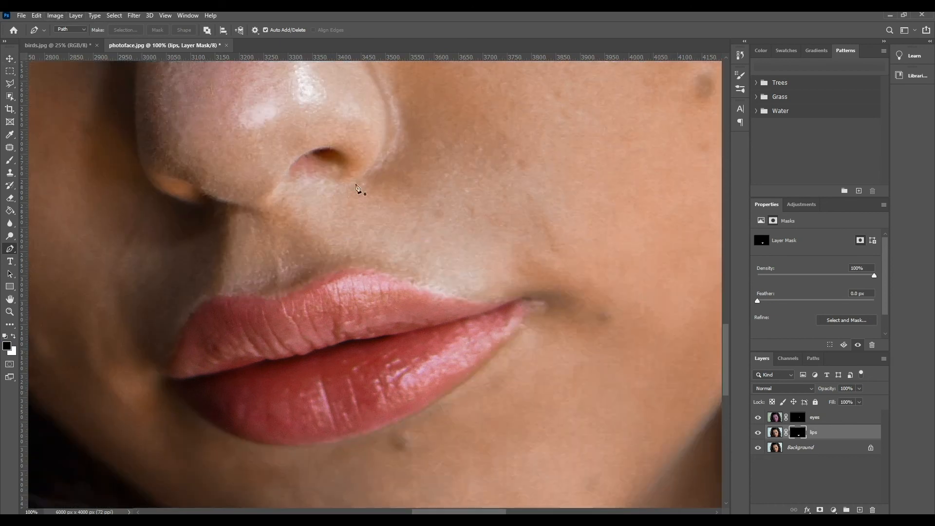
left_click(807, 511)
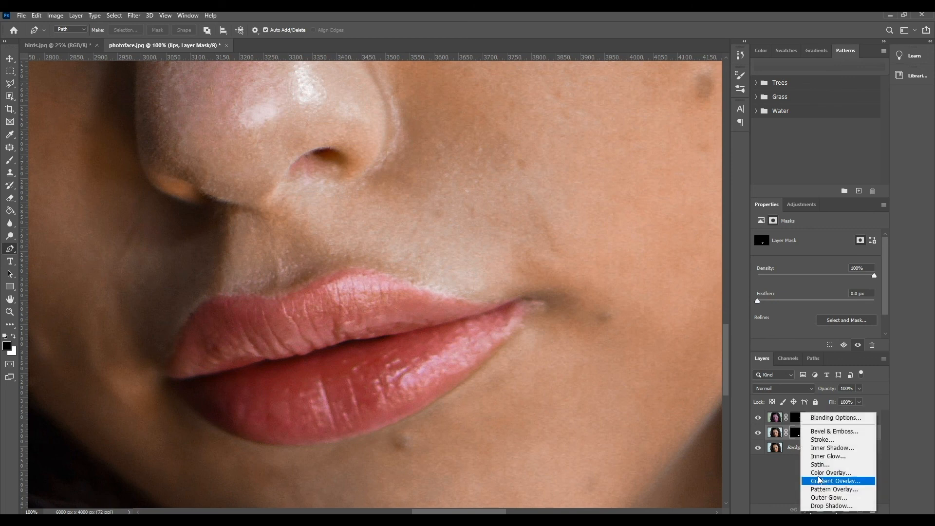
left_click(828, 472)
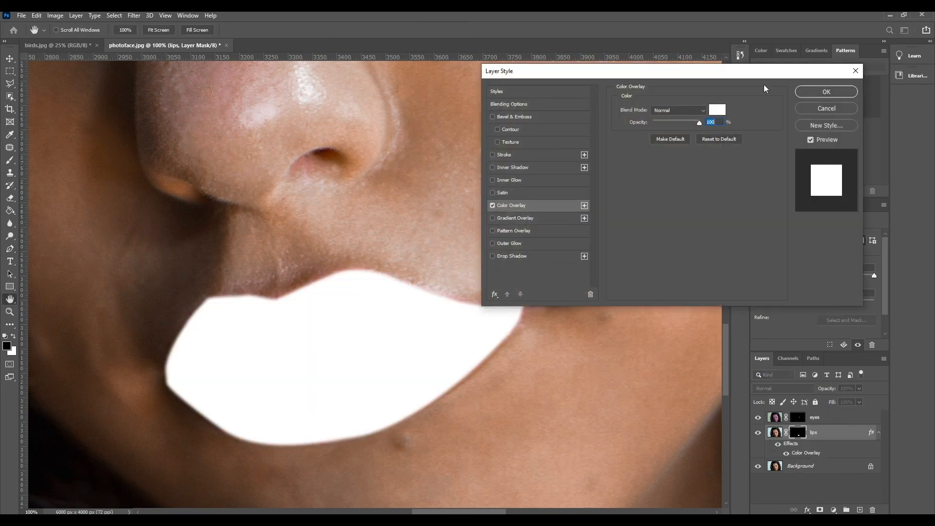
left_click(720, 115)
left_click(628, 139)
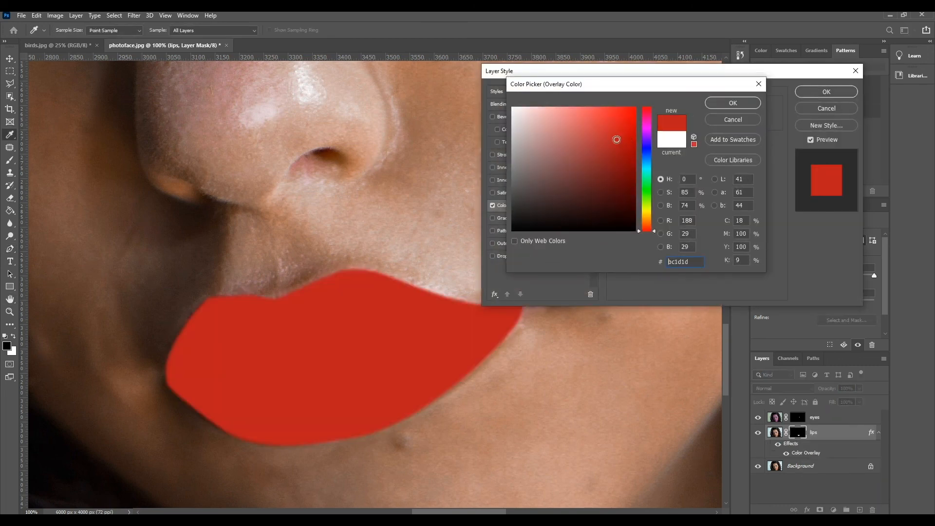
left_click(731, 120)
left_click(823, 109)
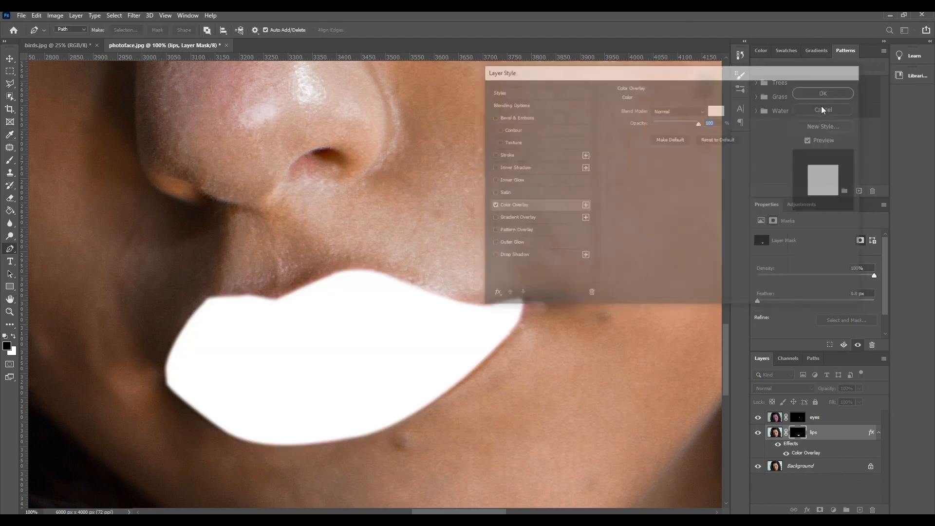
Step: Apply a Hue/Saturation adjustment with Hue -16, Saturation -10 and Lightness -2 to the image, not the mask, on the lips layer
left_click(61, 15)
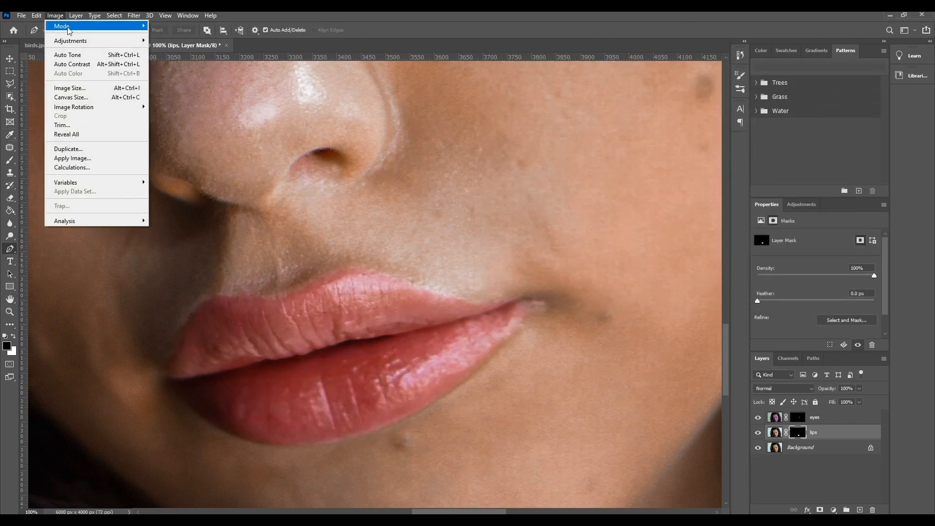
mouse_move(69, 42)
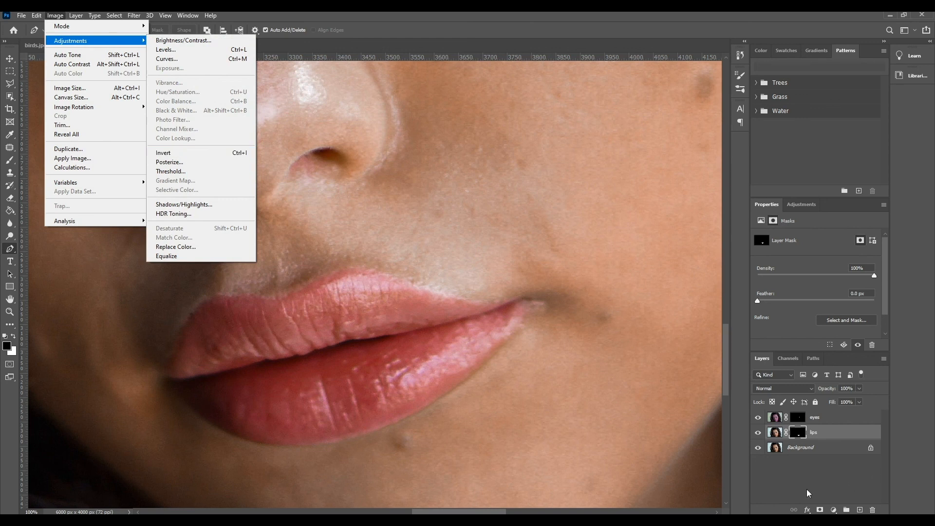
left_click(775, 432)
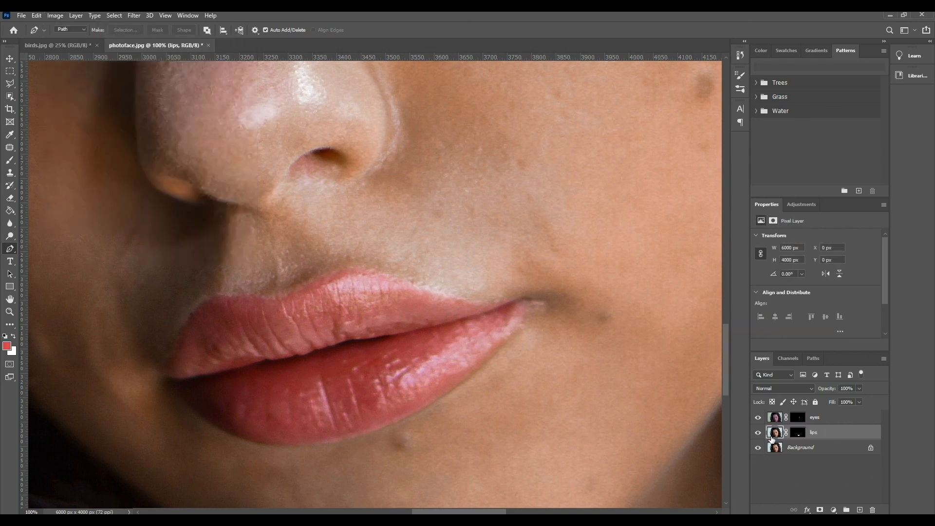
left_click(55, 16)
mouse_move(68, 44)
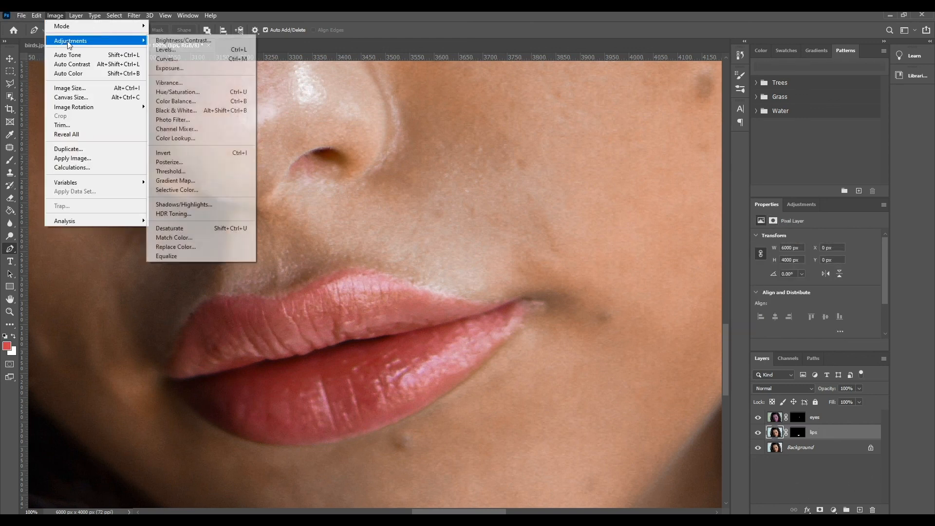
left_click(203, 92)
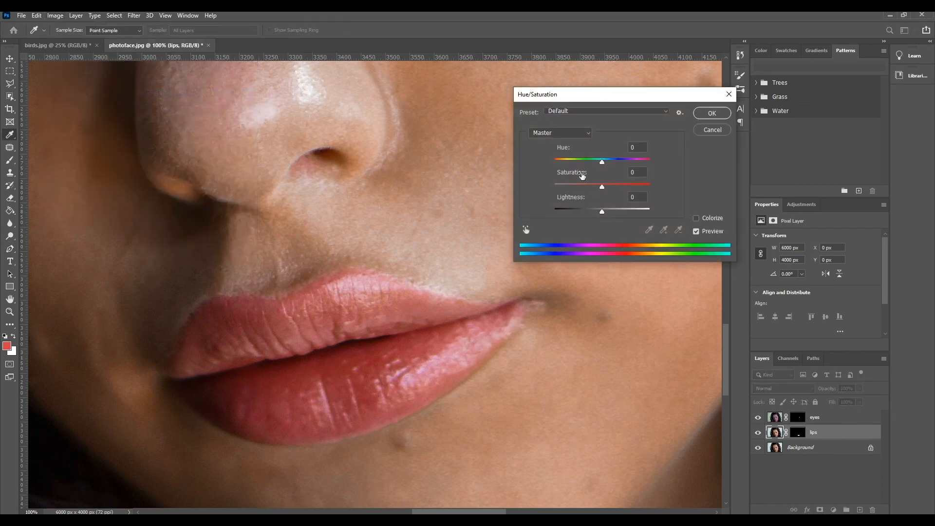
left_click_drag(602, 163, 601, 209)
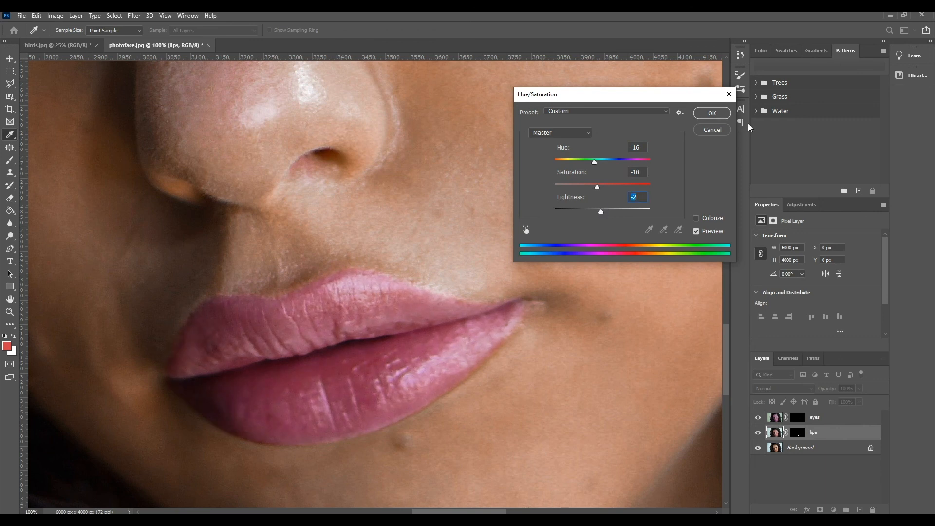
left_click(717, 114)
Step: Compare the whole portrait before and after recoloring by toggling the visibility of the eyes and lips layers
key("p")
key("ctrl+minus")
key("ctrl+minus")
key("ctrl+minus")
key("ctrl+minus")
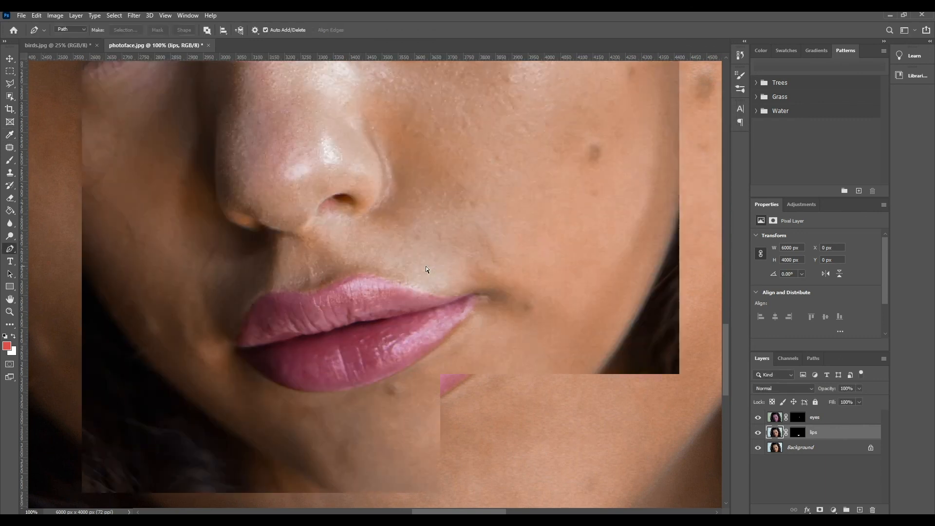
key("ctrl+minus")
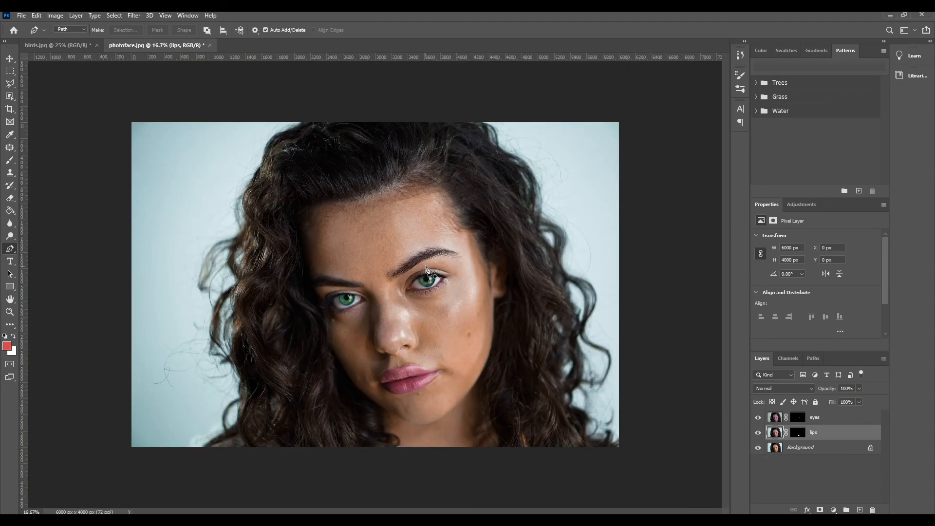
left_click(758, 418)
left_click(758, 433)
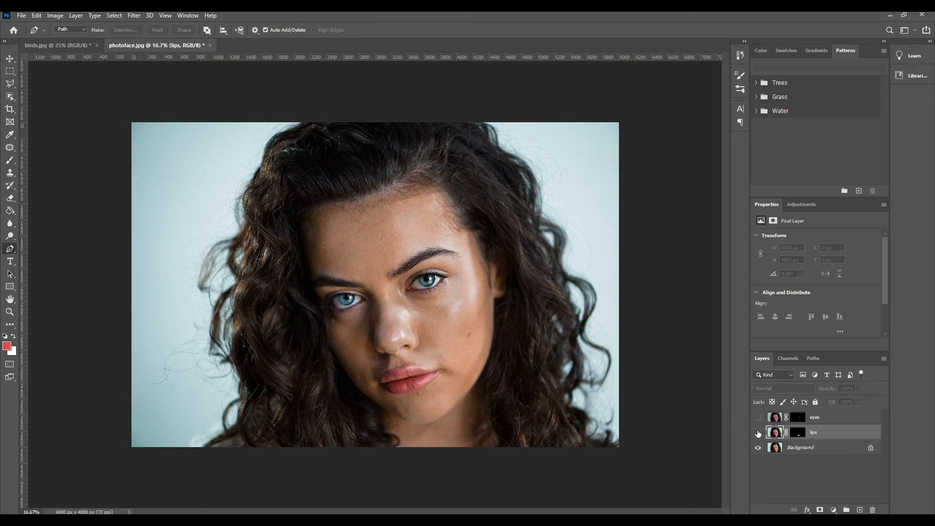
left_click(758, 433)
left_click(757, 434)
left_click(757, 433)
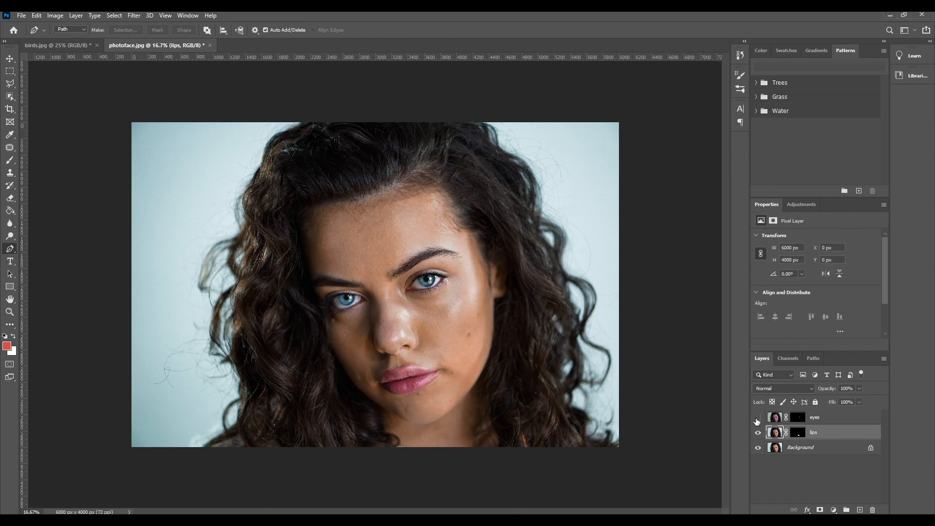
left_click(757, 418)
left_click(757, 418)
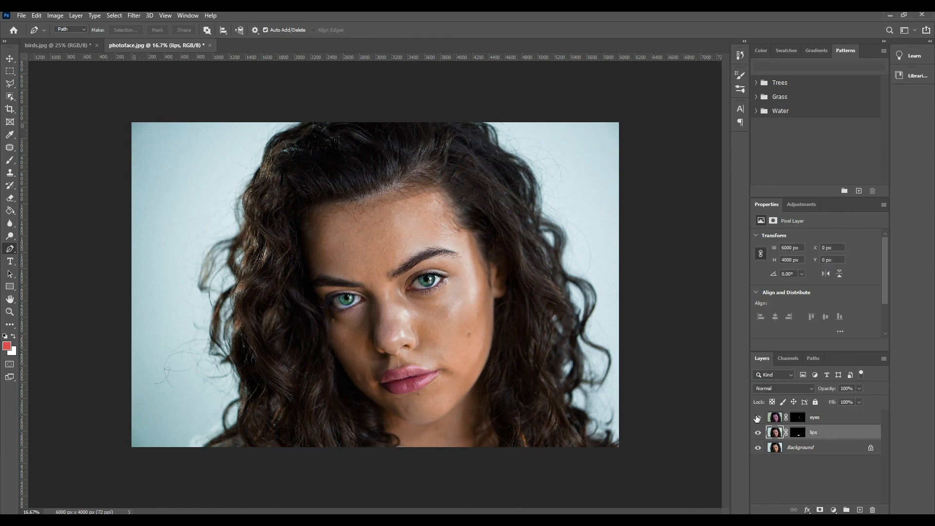